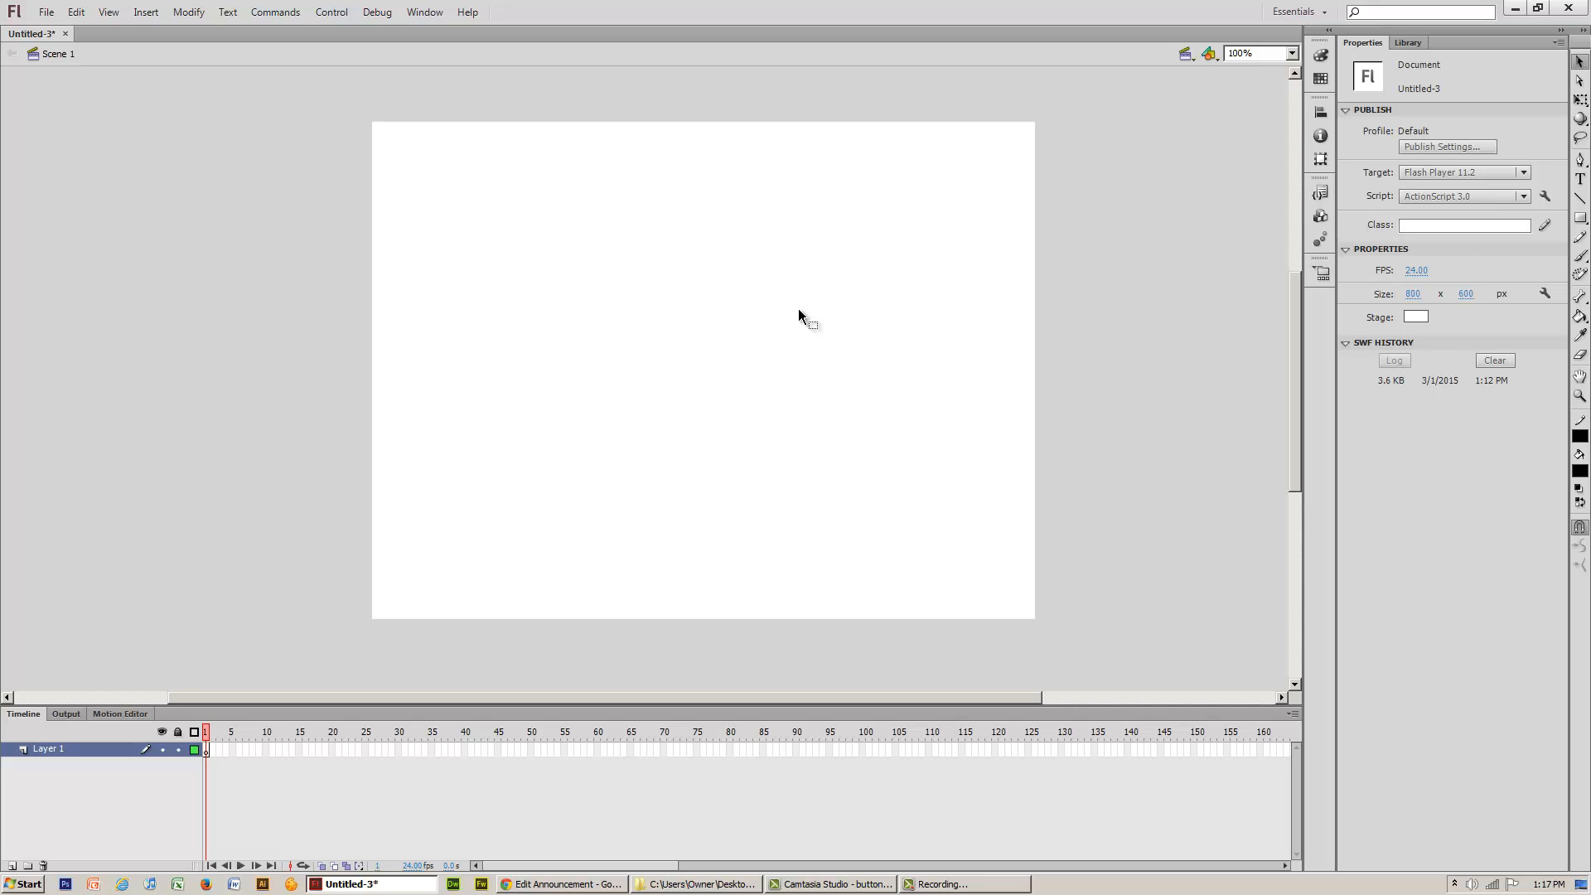
- Draw an orange rectangle with no stroke on frame 1 of Layer 1, in the upper right half of the stage
left_click(1406, 42)
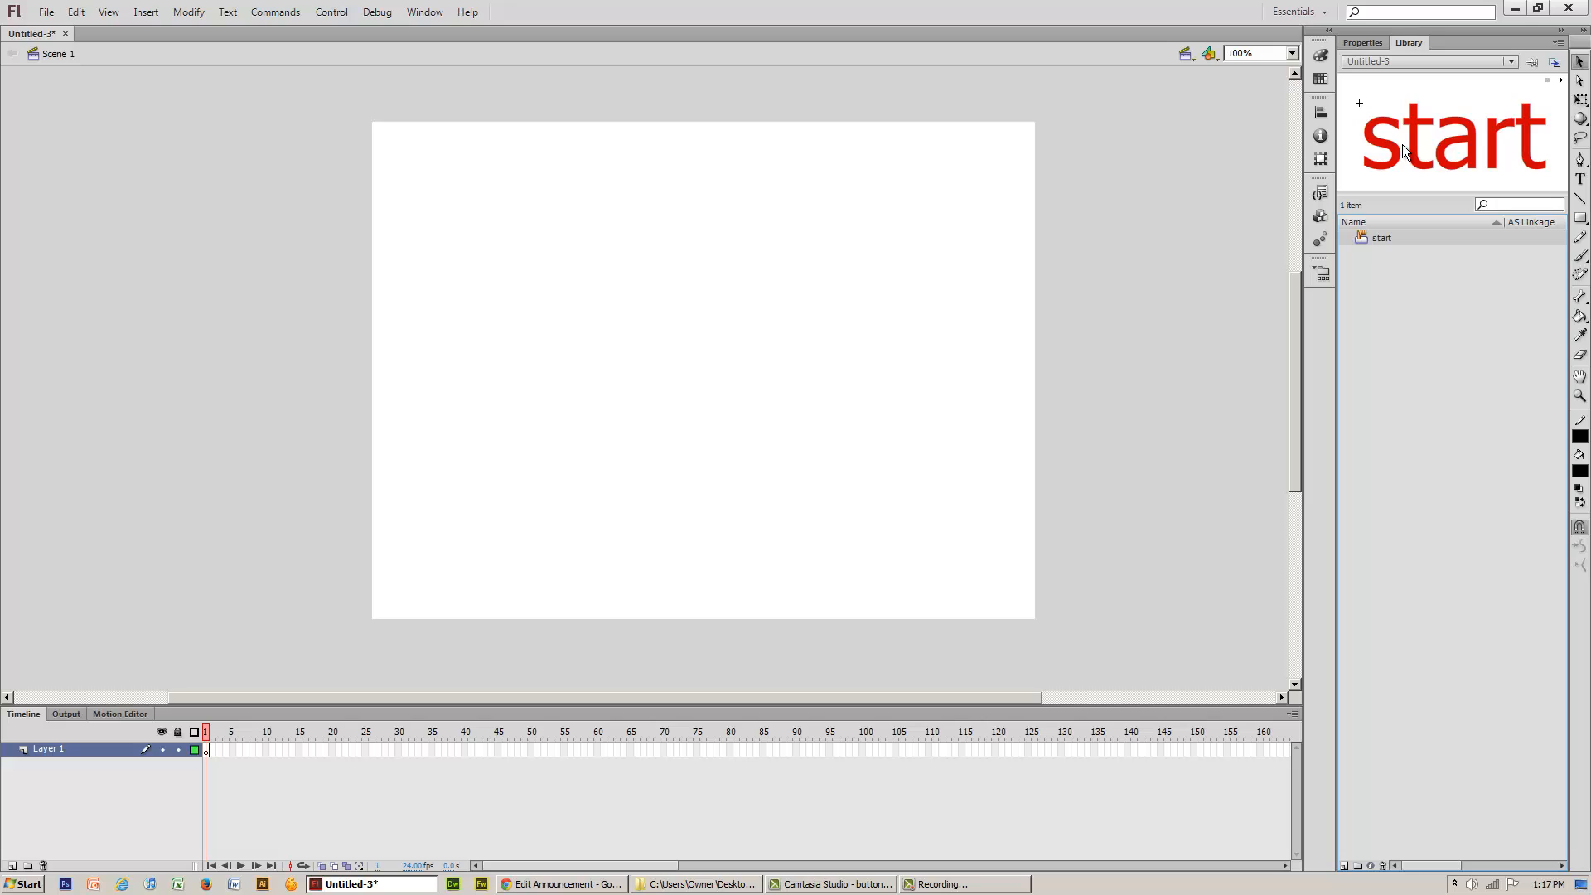
left_click(1376, 45)
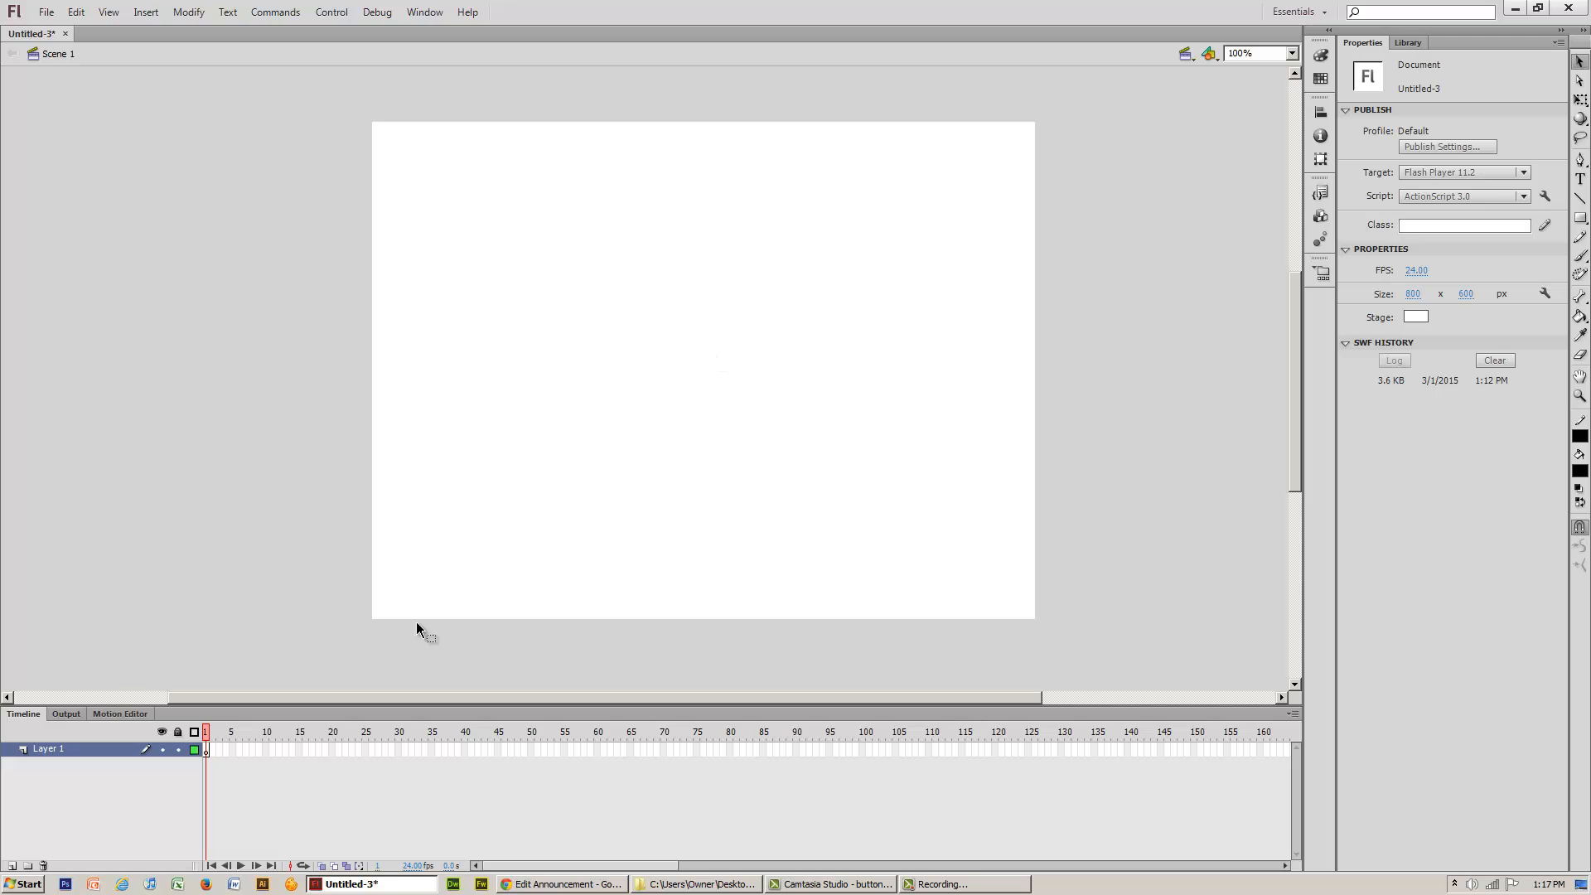
left_click(208, 750)
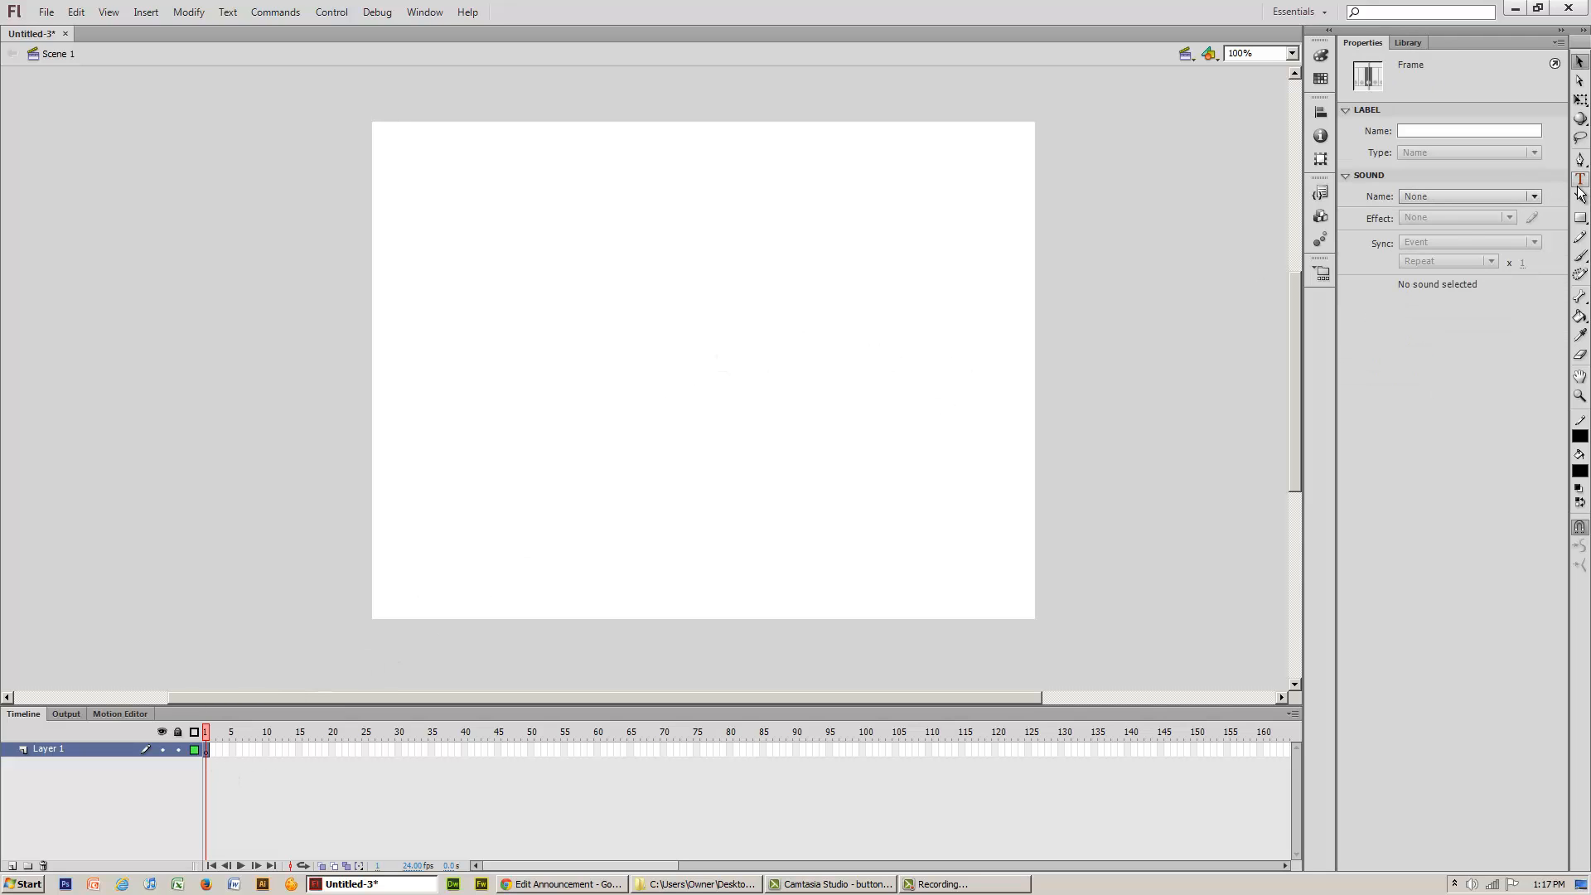
left_click(1580, 218)
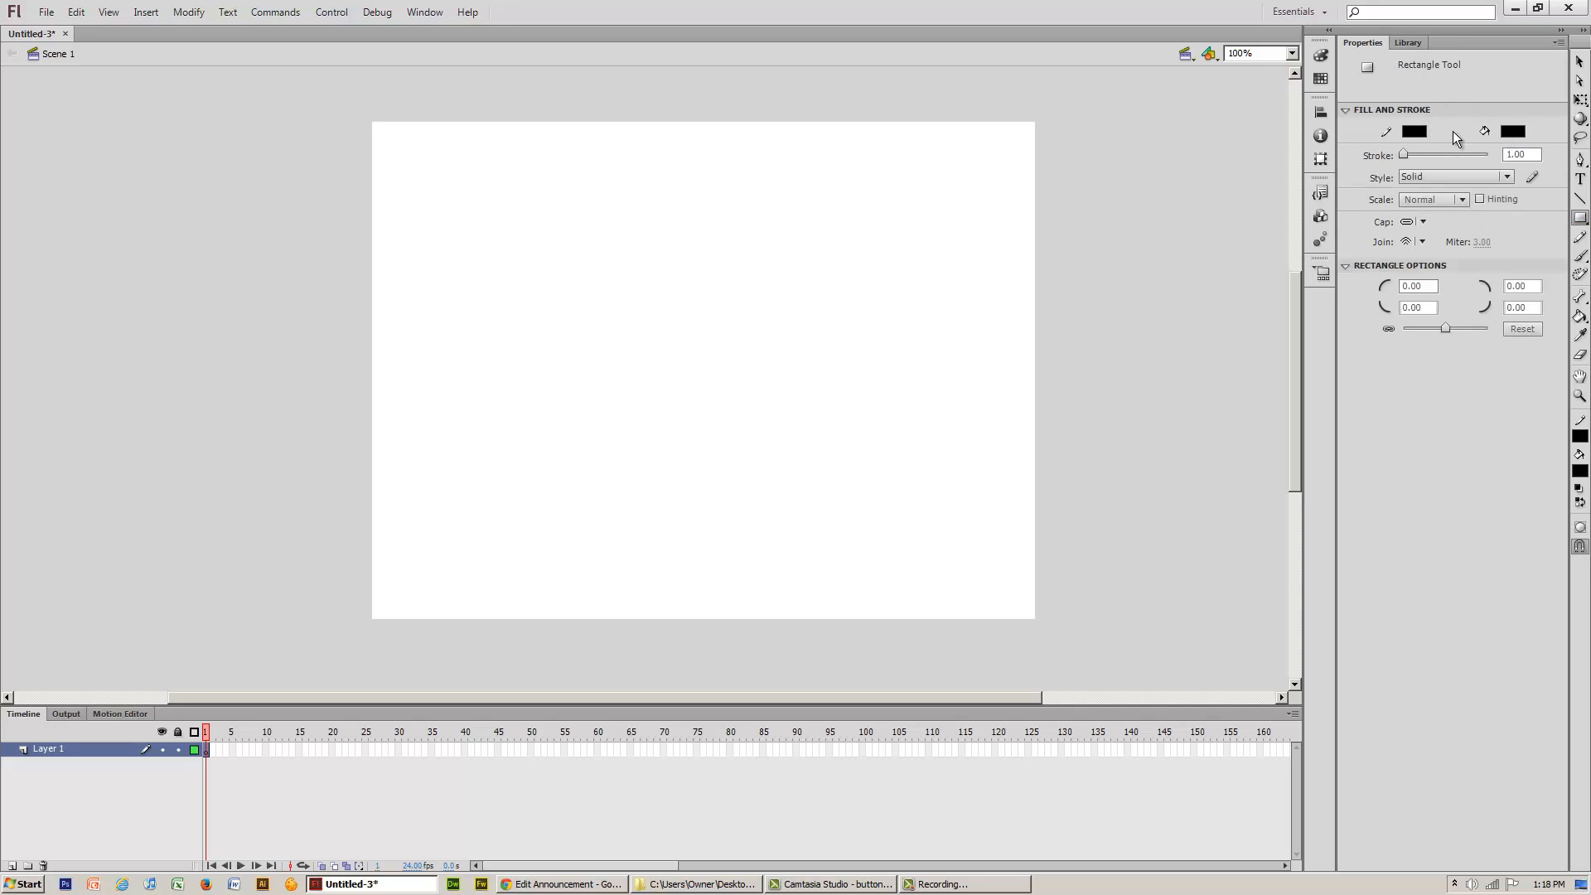
left_click(1414, 131)
left_click(1530, 139)
left_click(1510, 132)
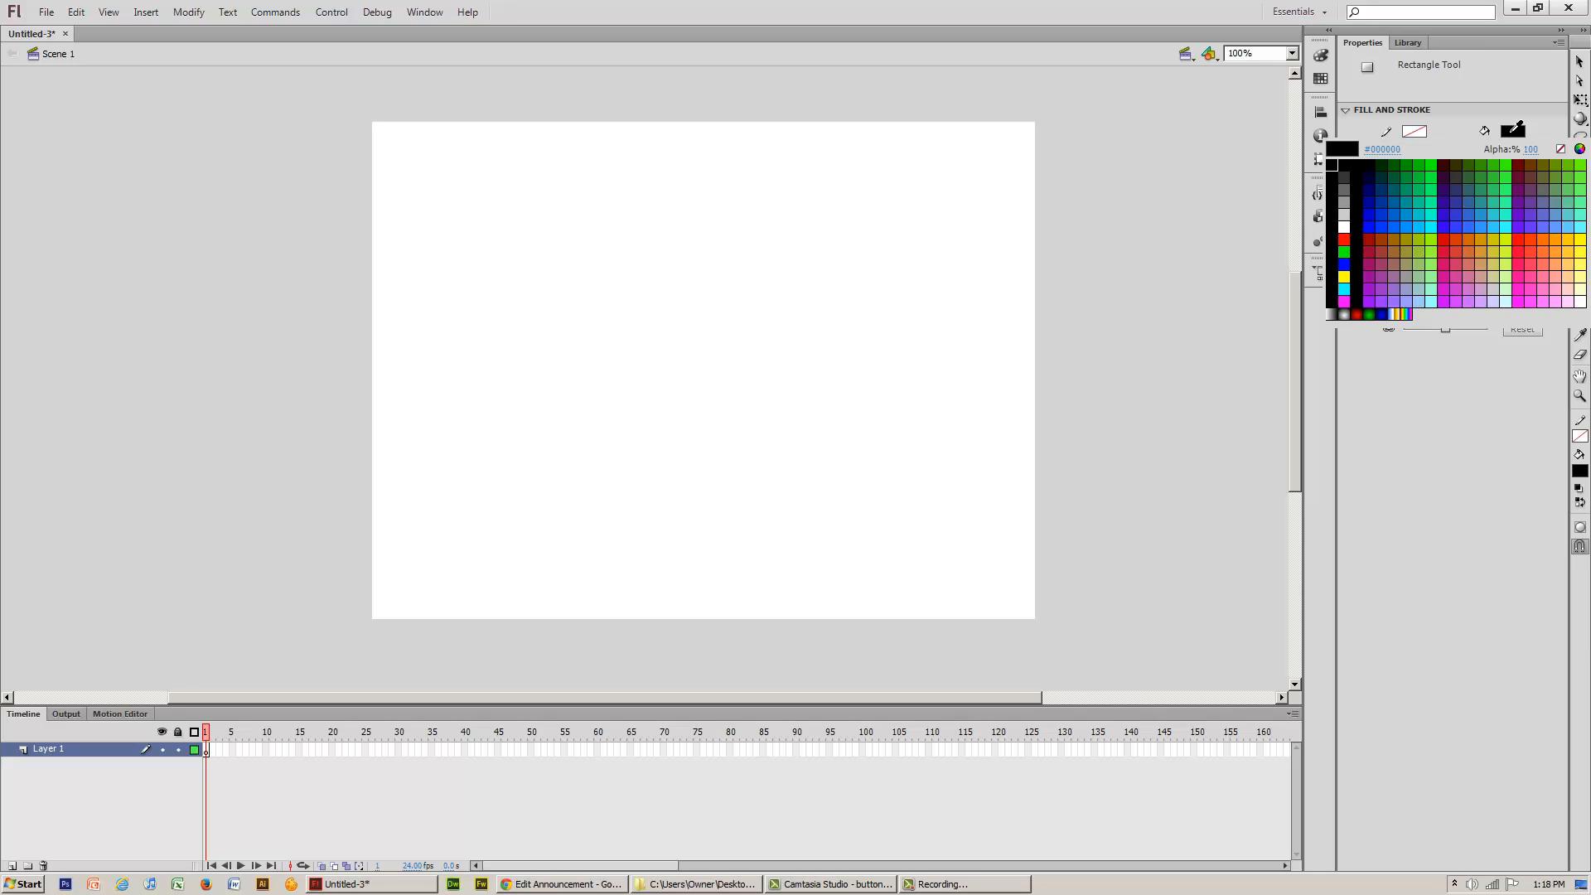
left_click(1538, 240)
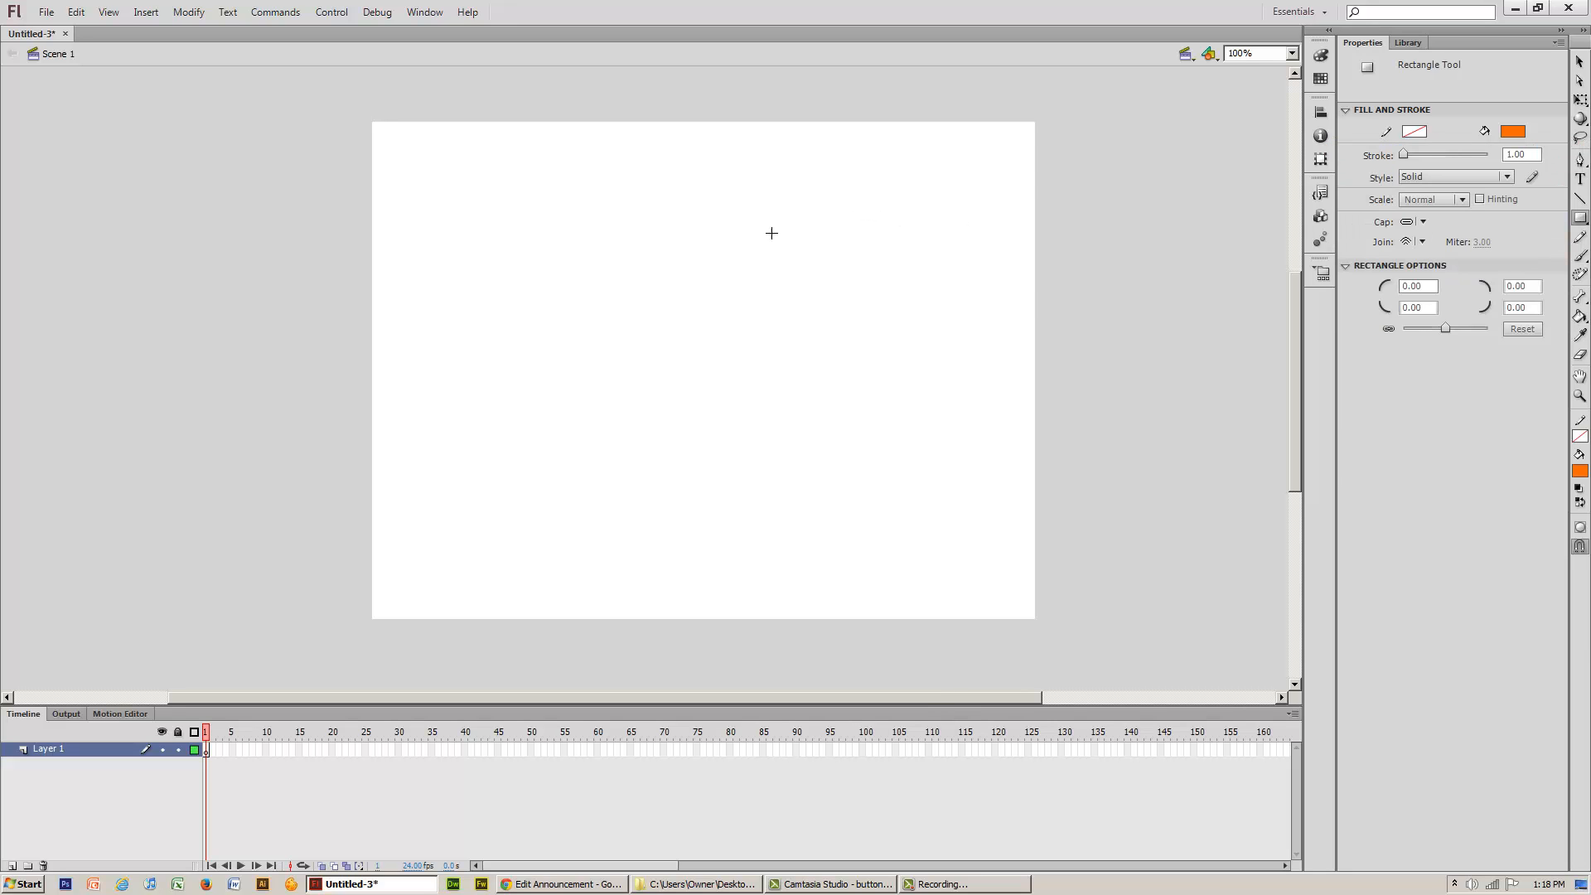
mouse_move(730, 248)
left_mouse_down()
mouse_move(721, 278)
mouse_move(892, 427)
left_mouse_up()
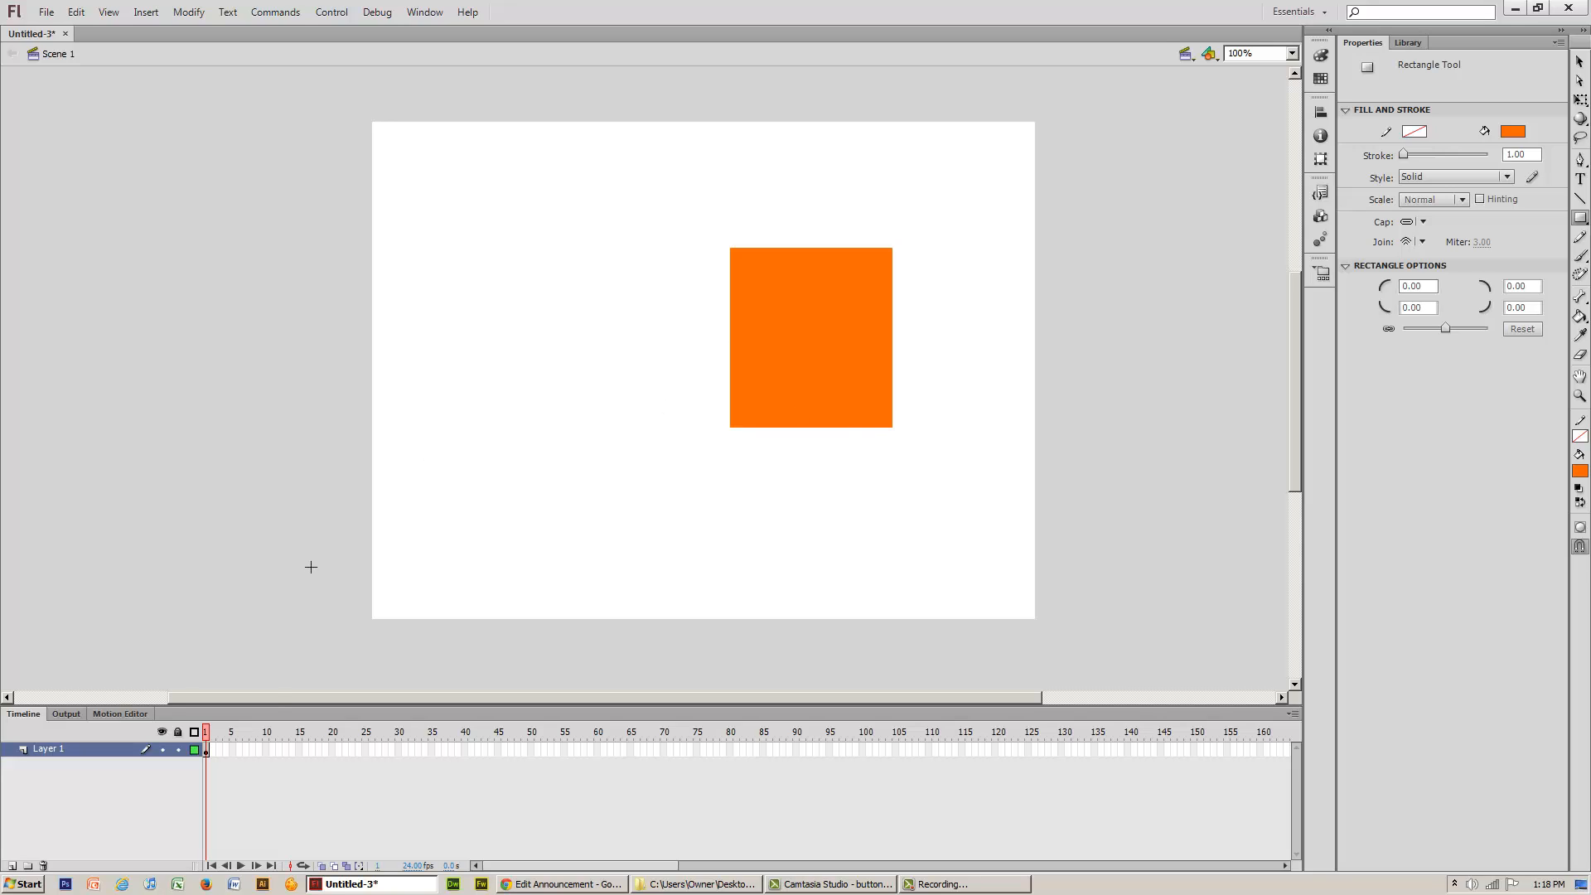
- Insert a keyframe at frame 10 and a blank keyframe at frame 30 of Layer 1
left_click(266, 749)
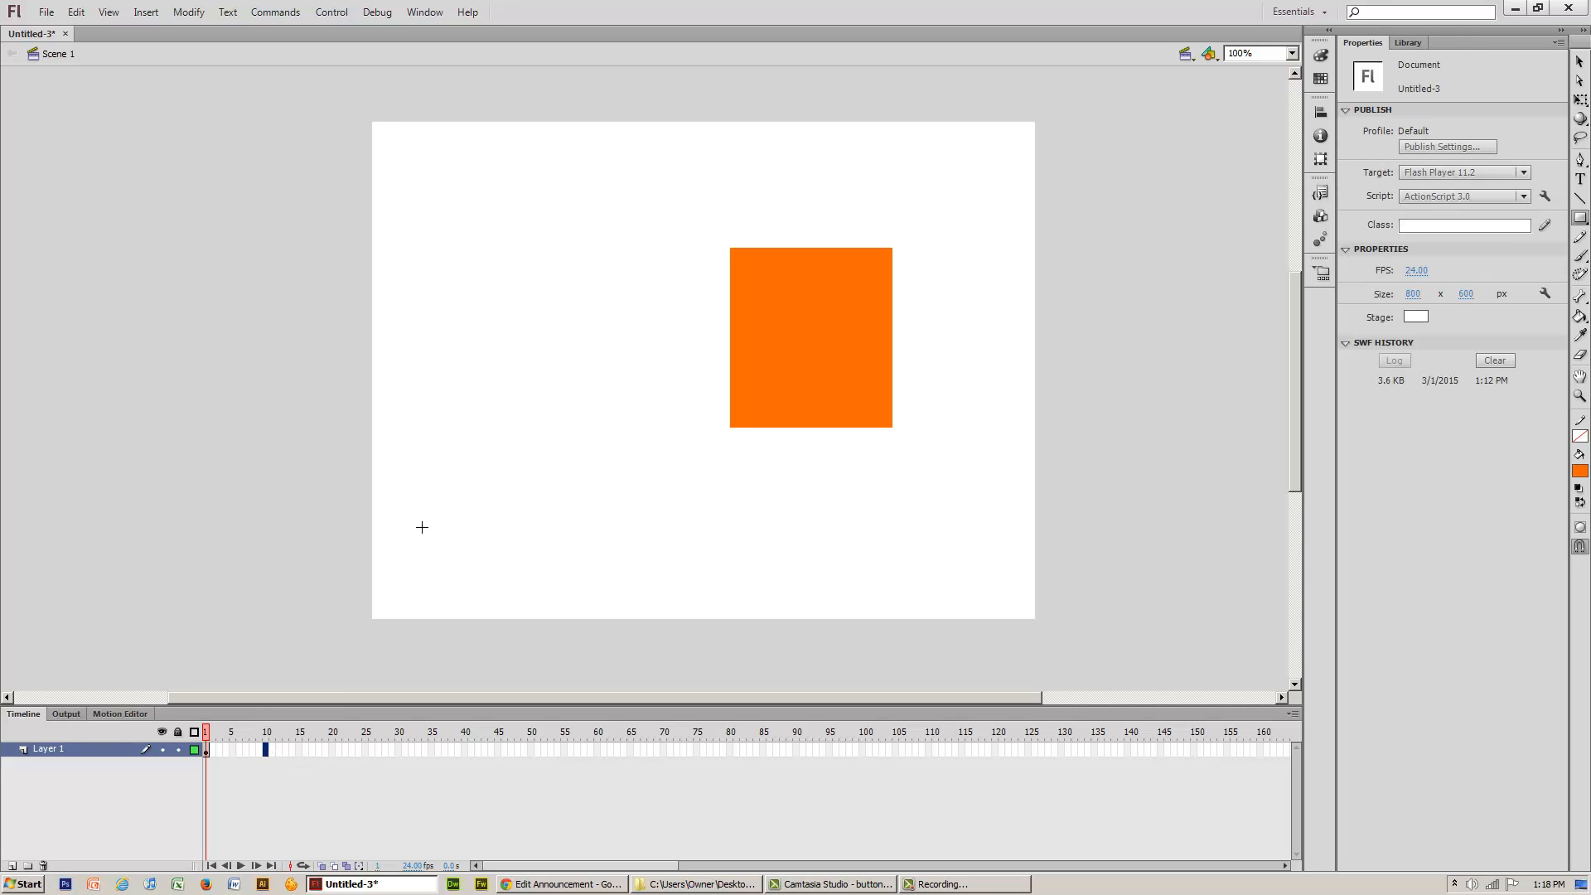
key("F5")
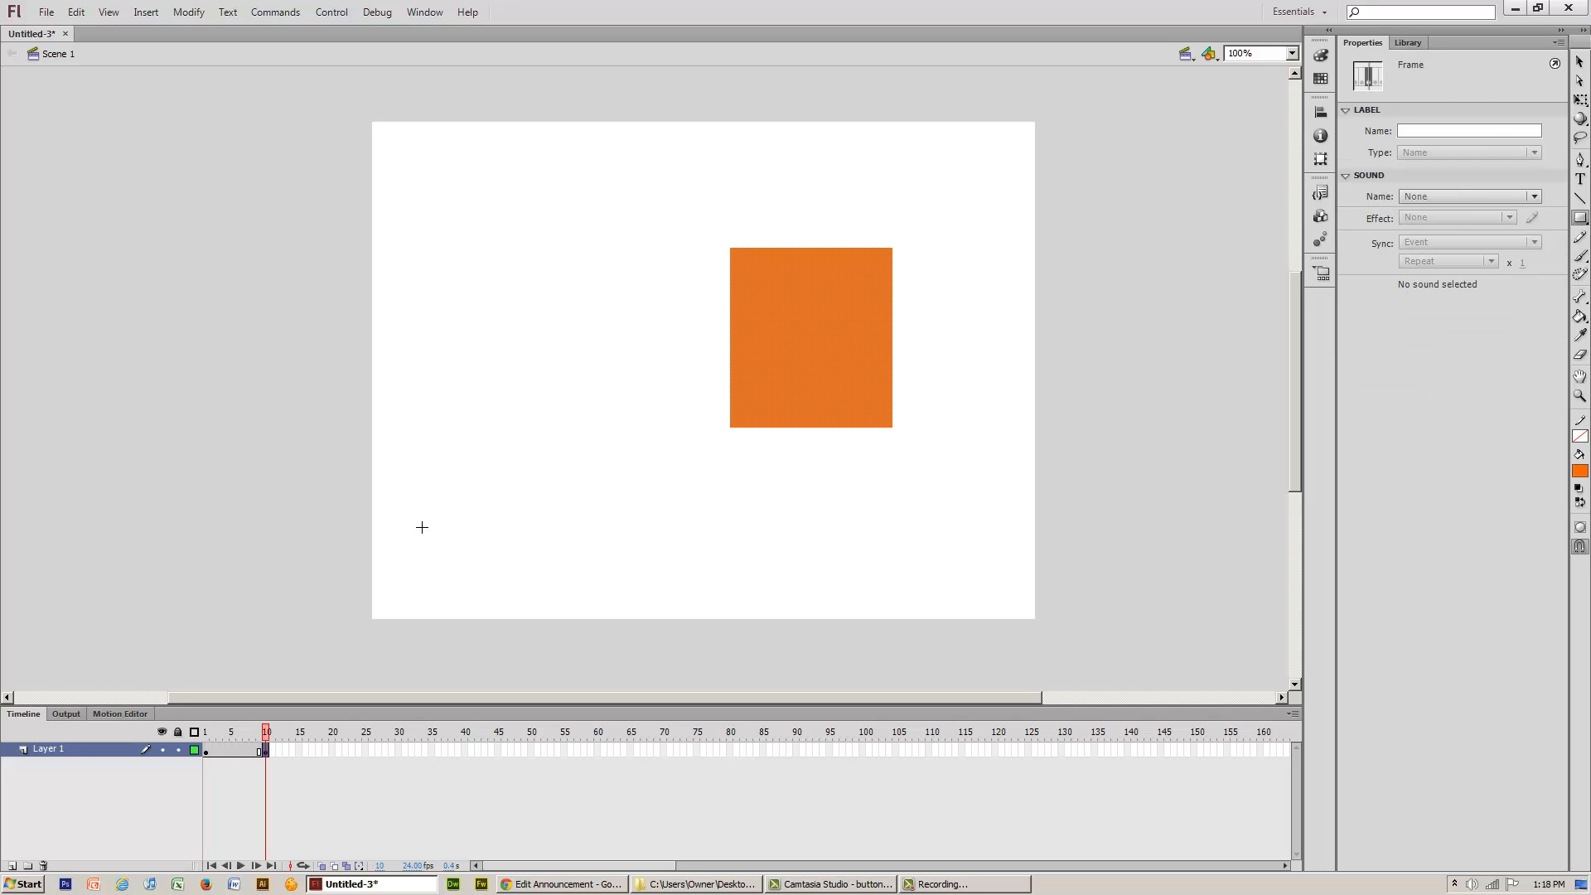
left_click(400, 749)
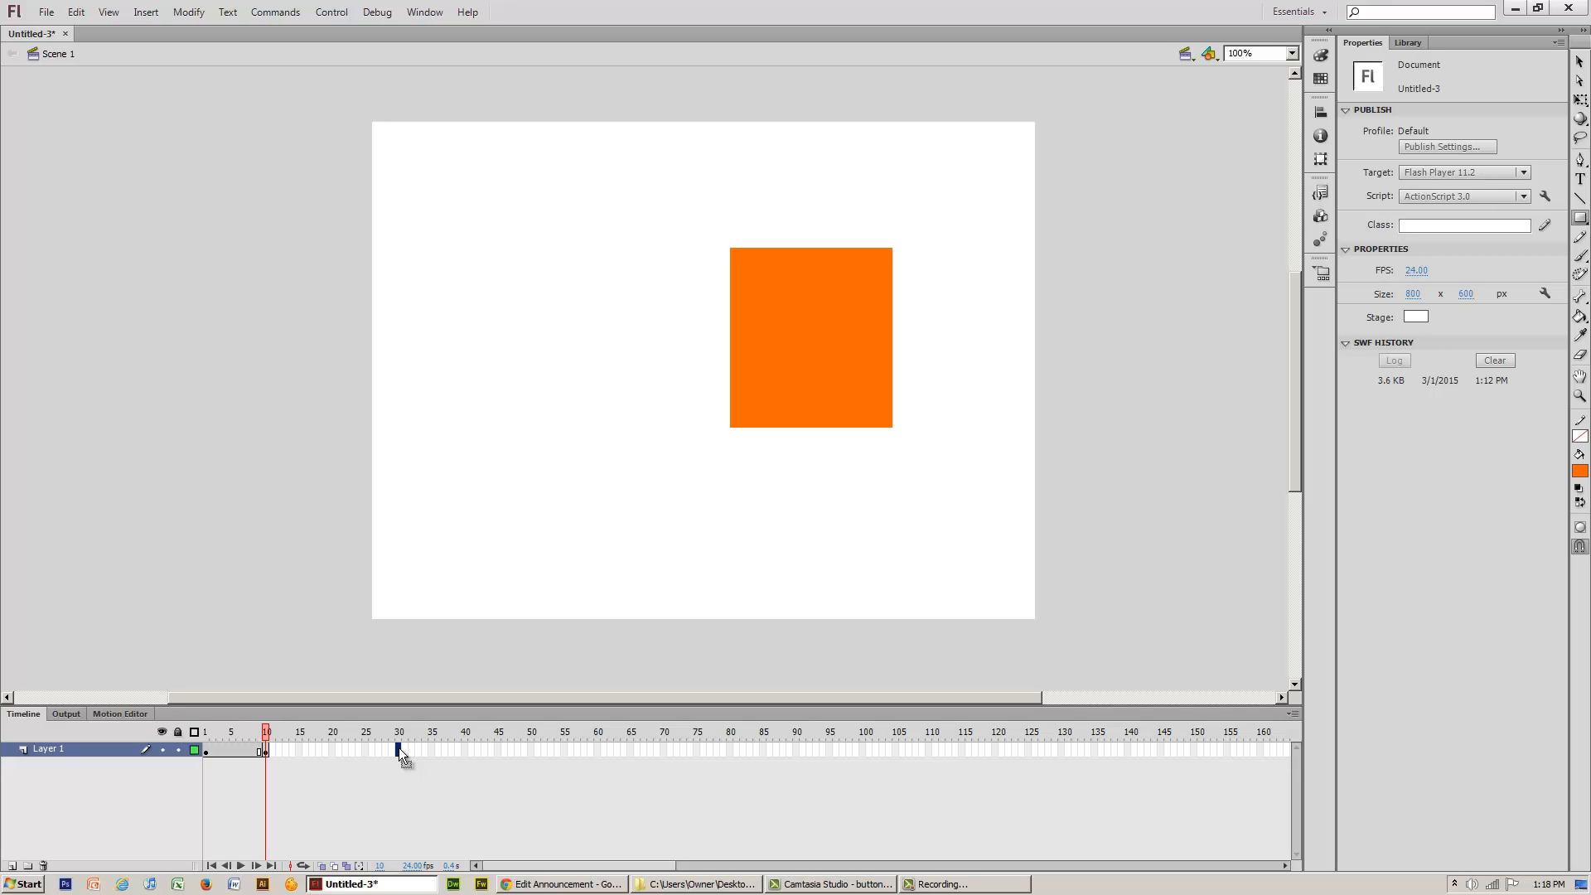
right_click(399, 748)
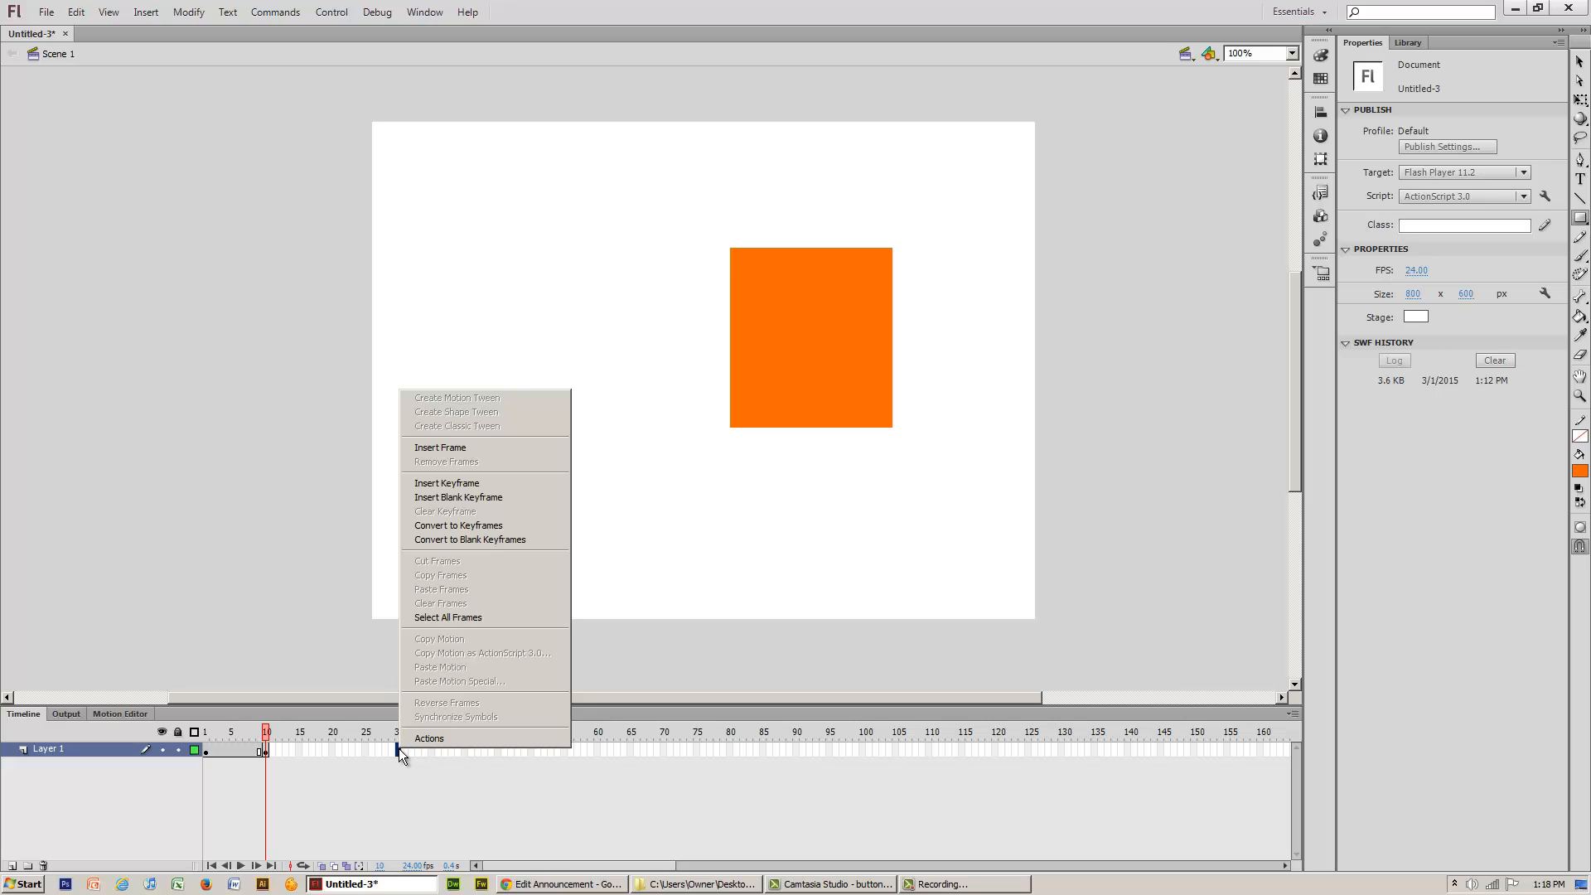
left_click(510, 495)
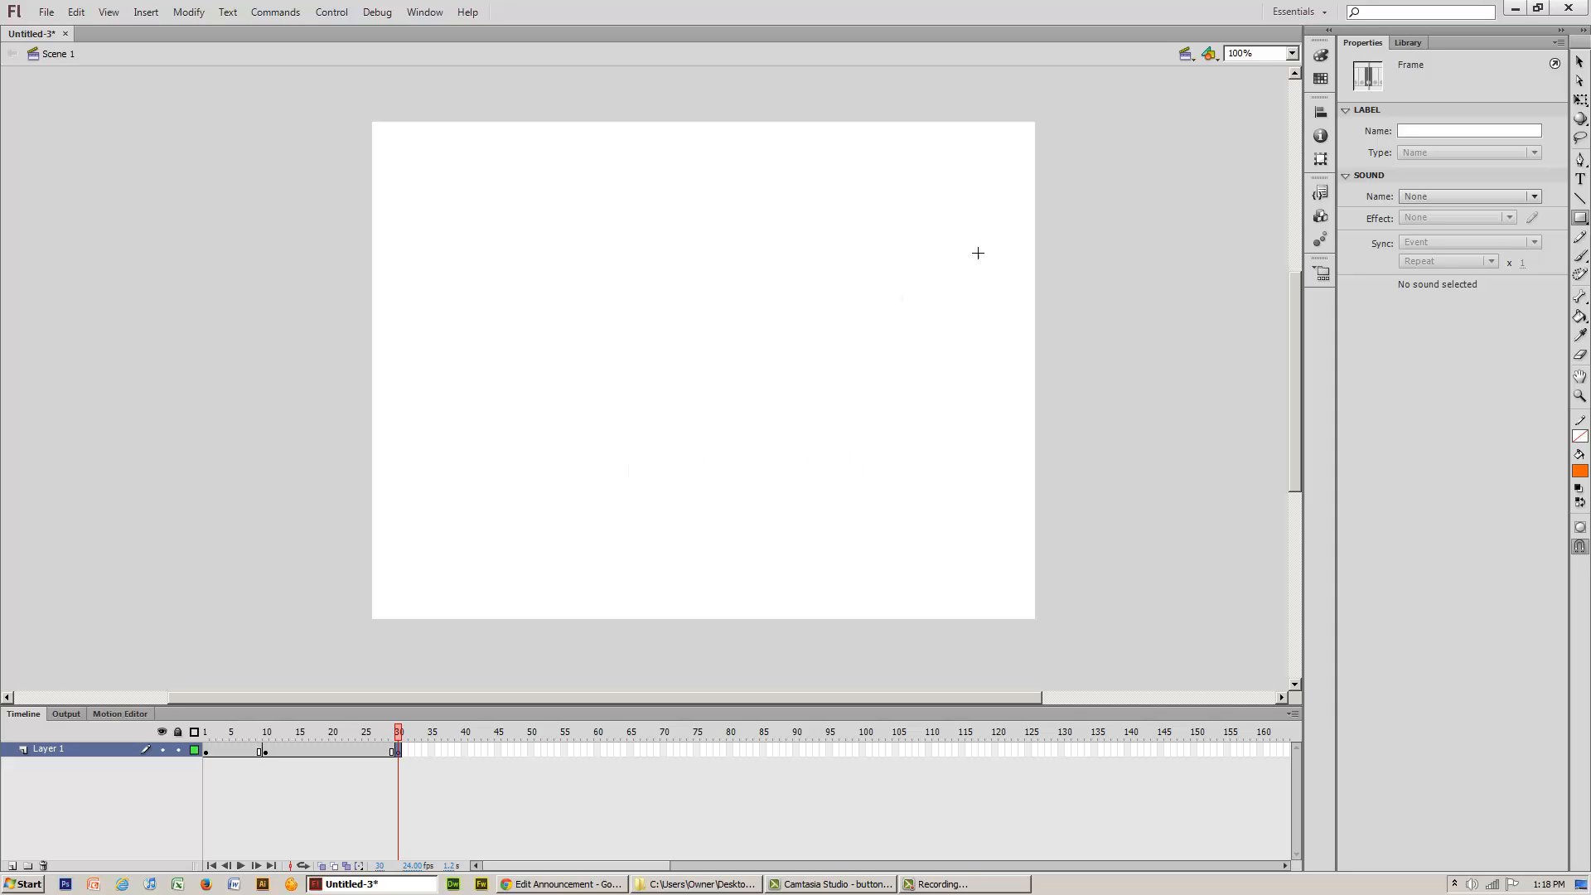
- Draw a green circle with no stroke on frame 30, roughly where the orange rectangle sits on the earlier frames
left_click(1580, 218)
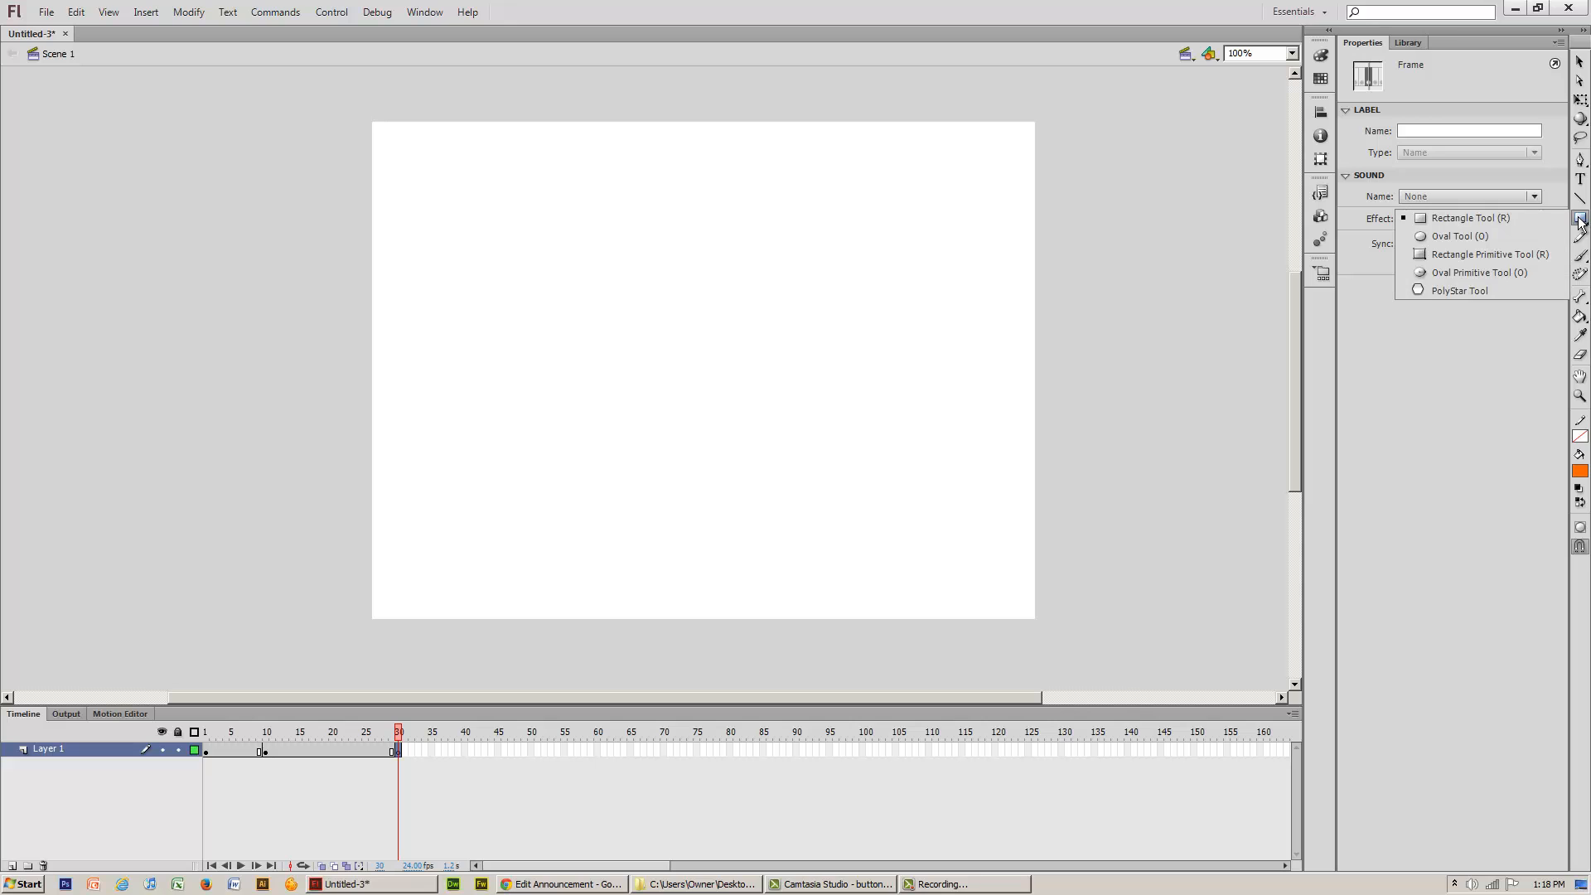
left_click(1524, 236)
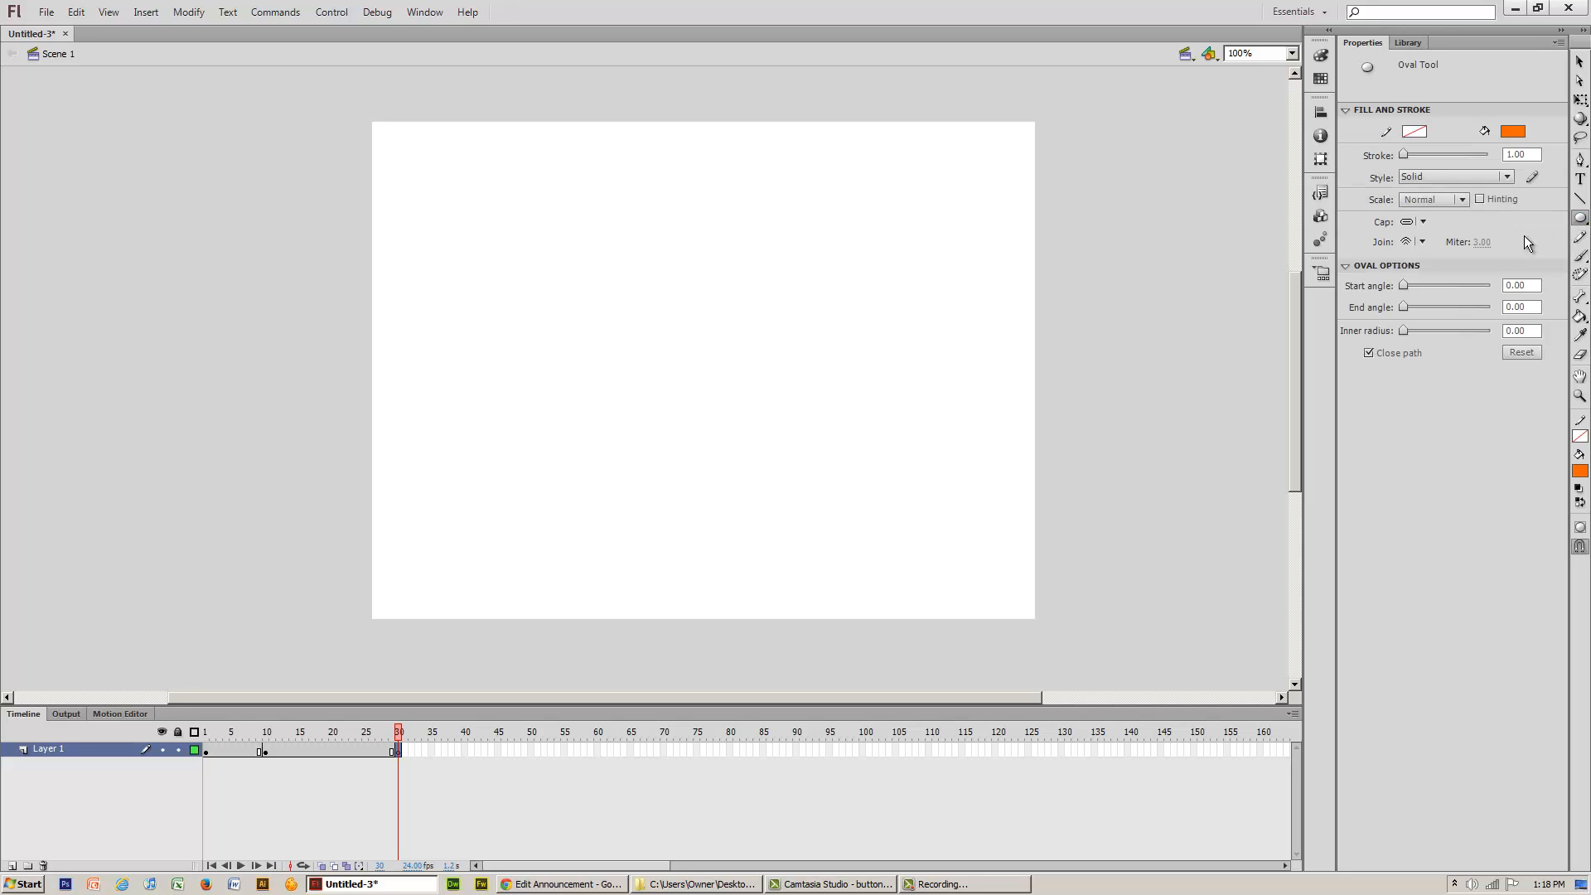
left_click(1512, 131)
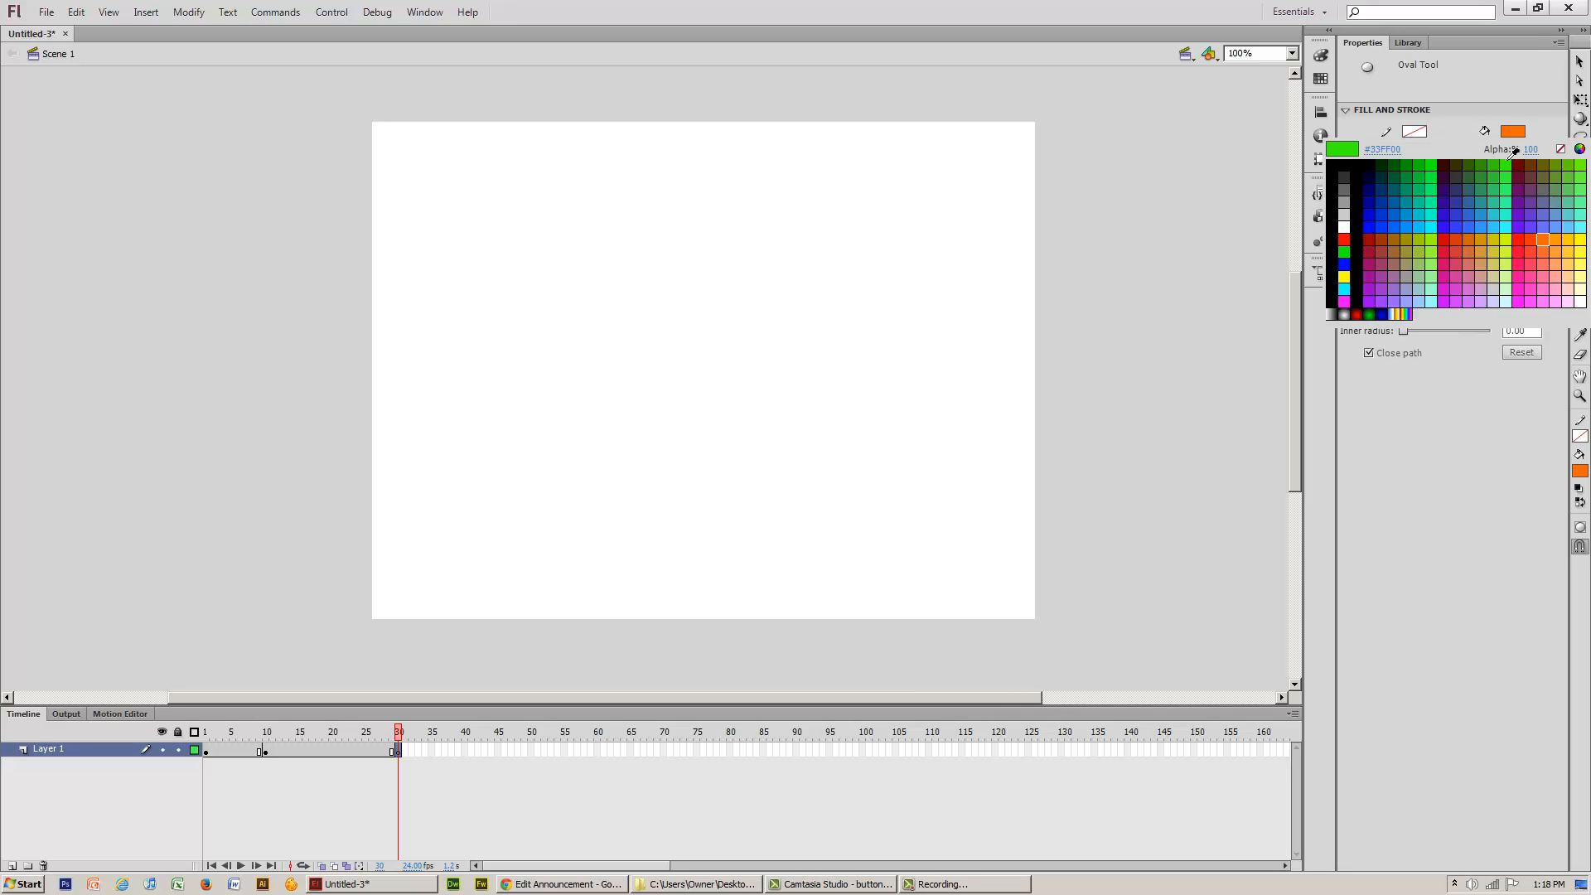
left_click(1496, 157)
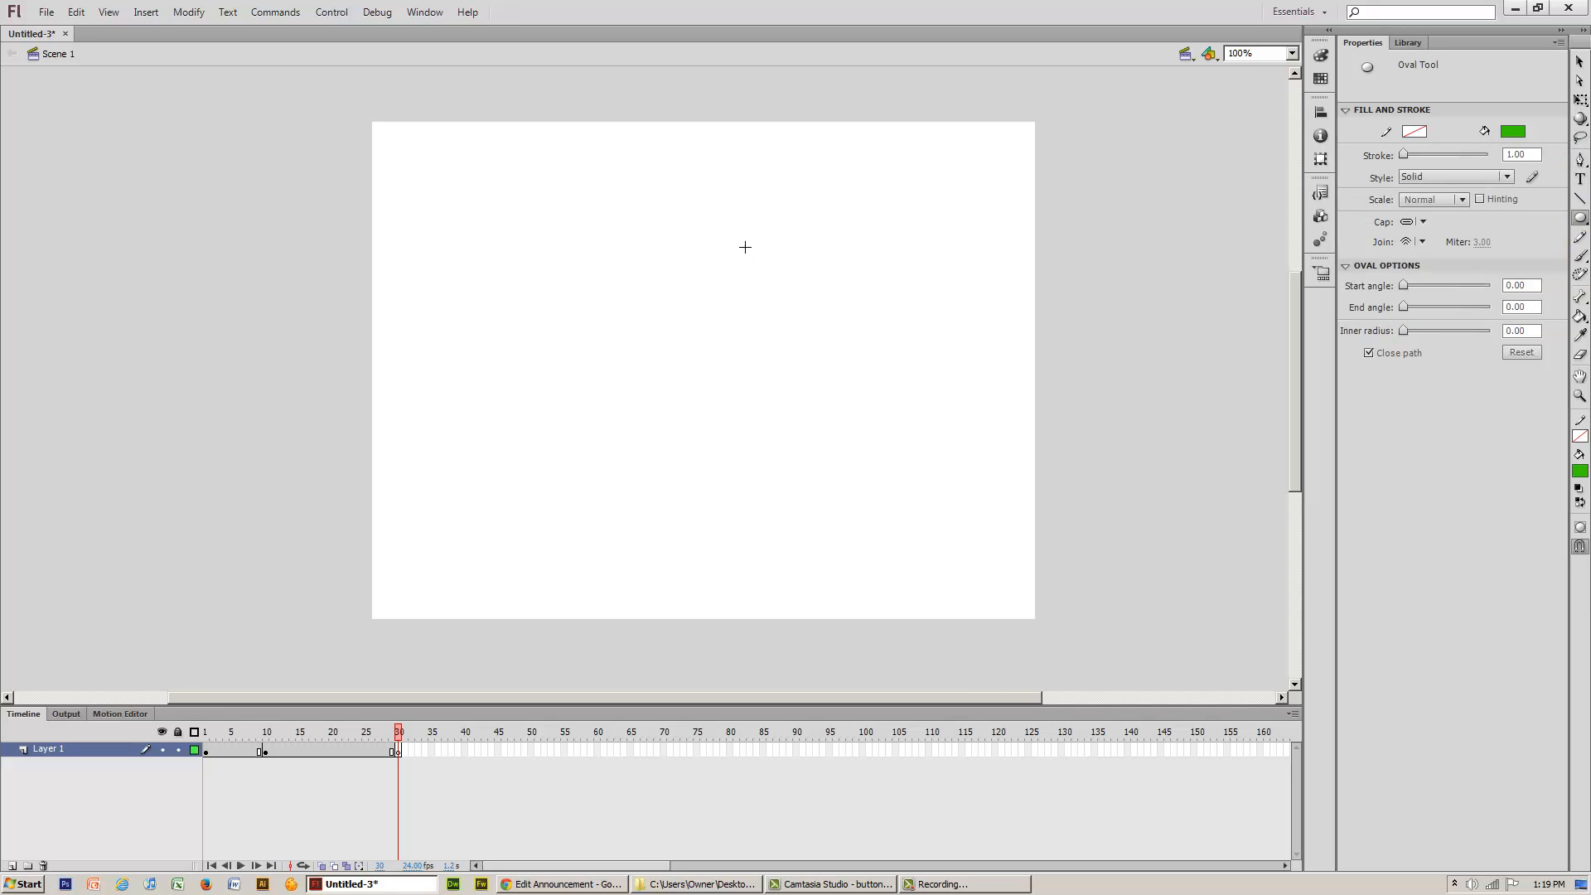
left_click_drag(721, 240, 939, 459)
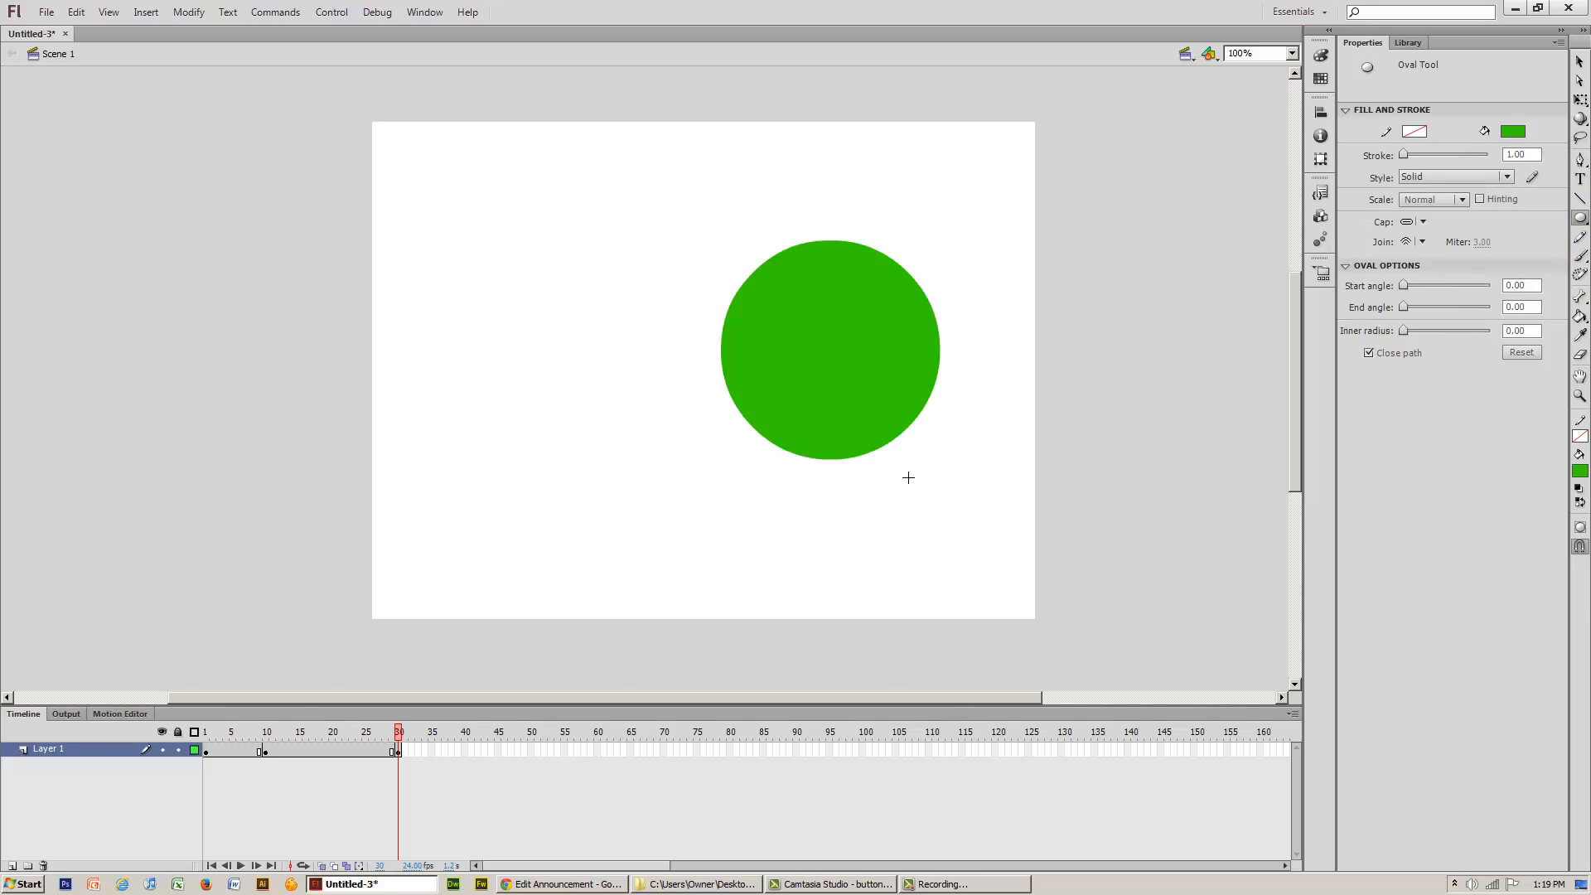
- Create a shape tween between the keyframes at frames 10 and 30 of Layer 1
left_click(265, 751)
left_click(399, 750)
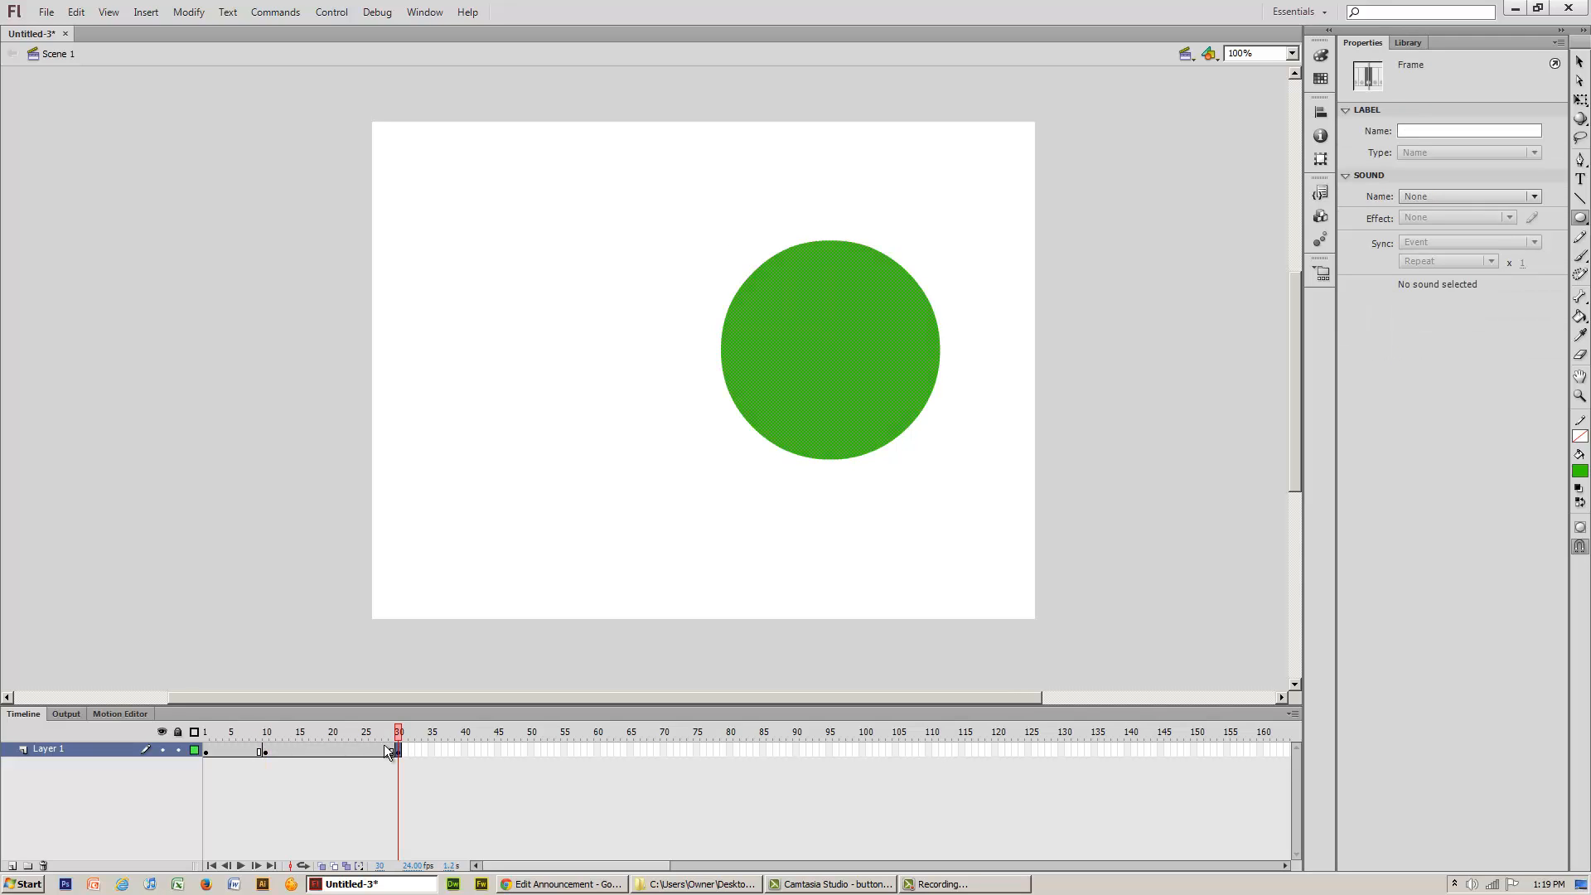
left_click(330, 750)
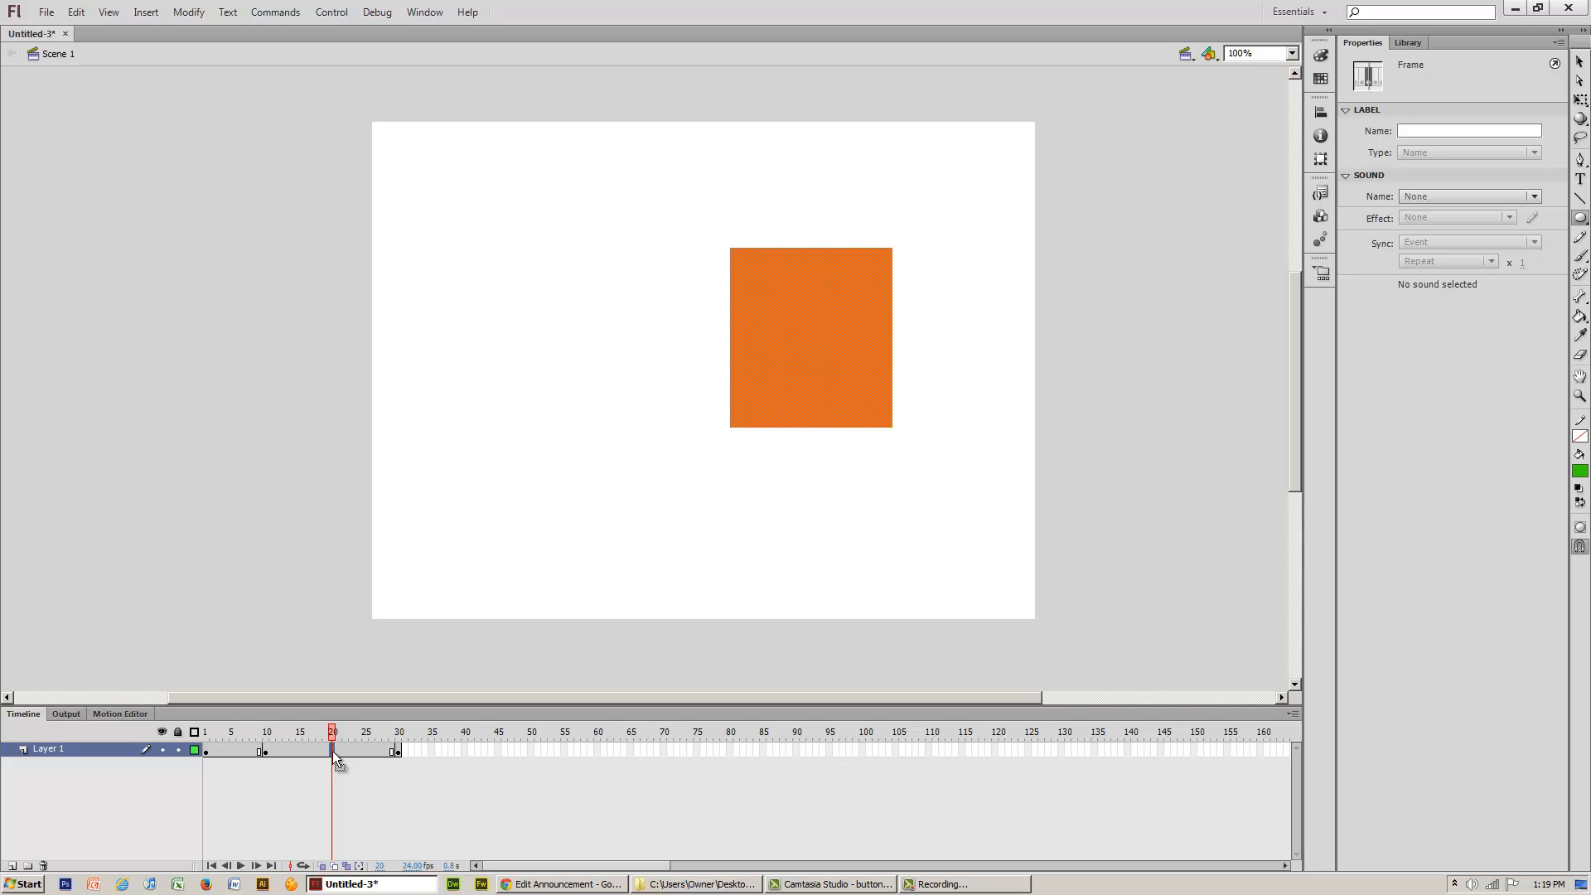
left_click(147, 13)
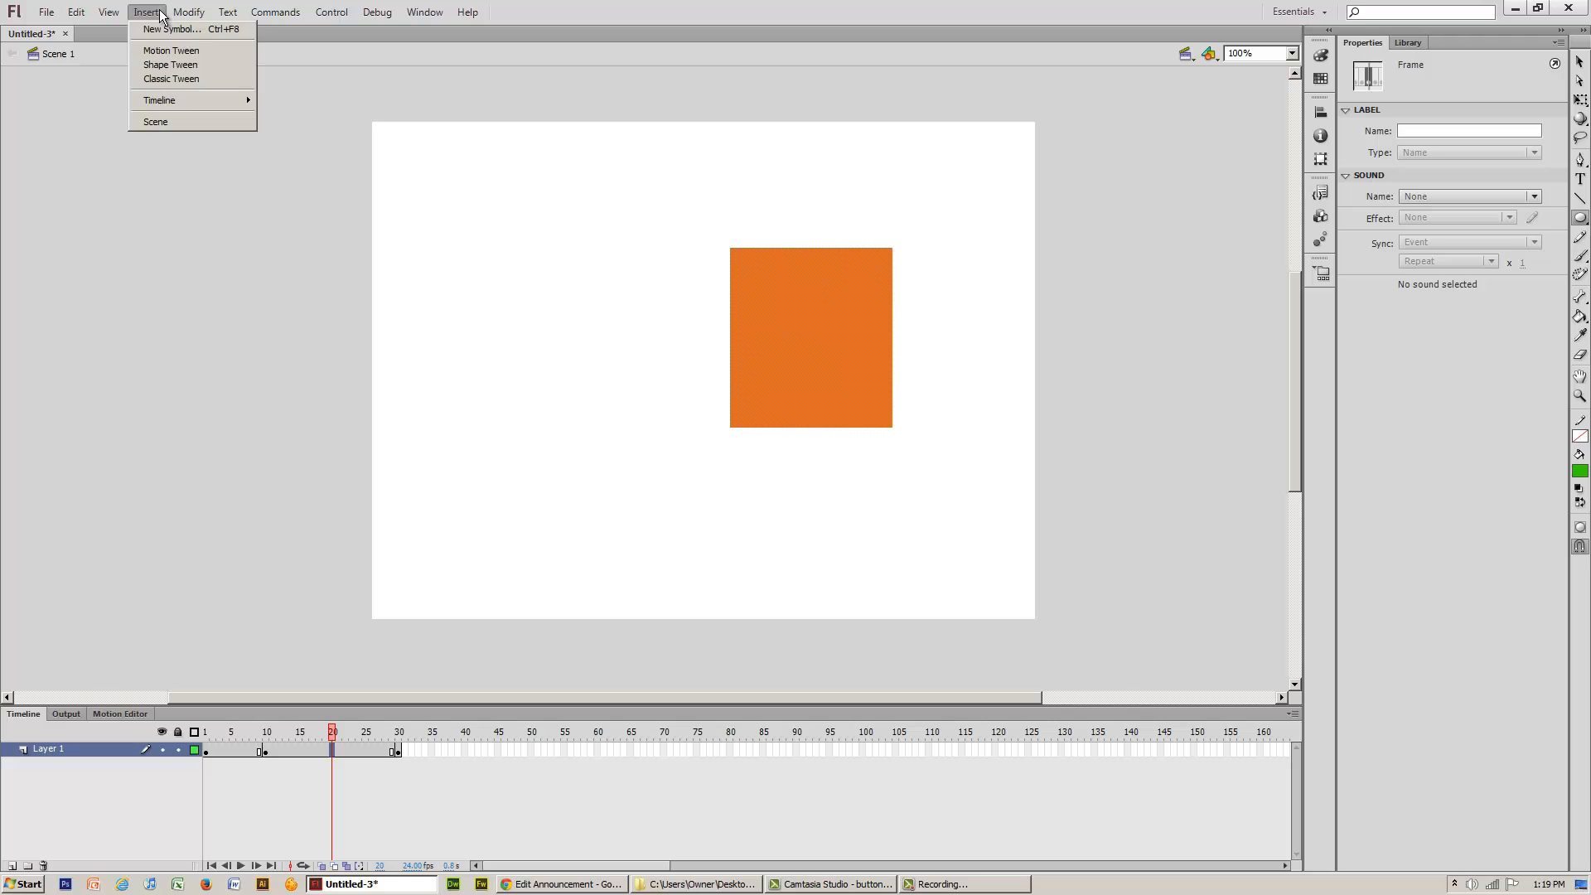
left_click(185, 67)
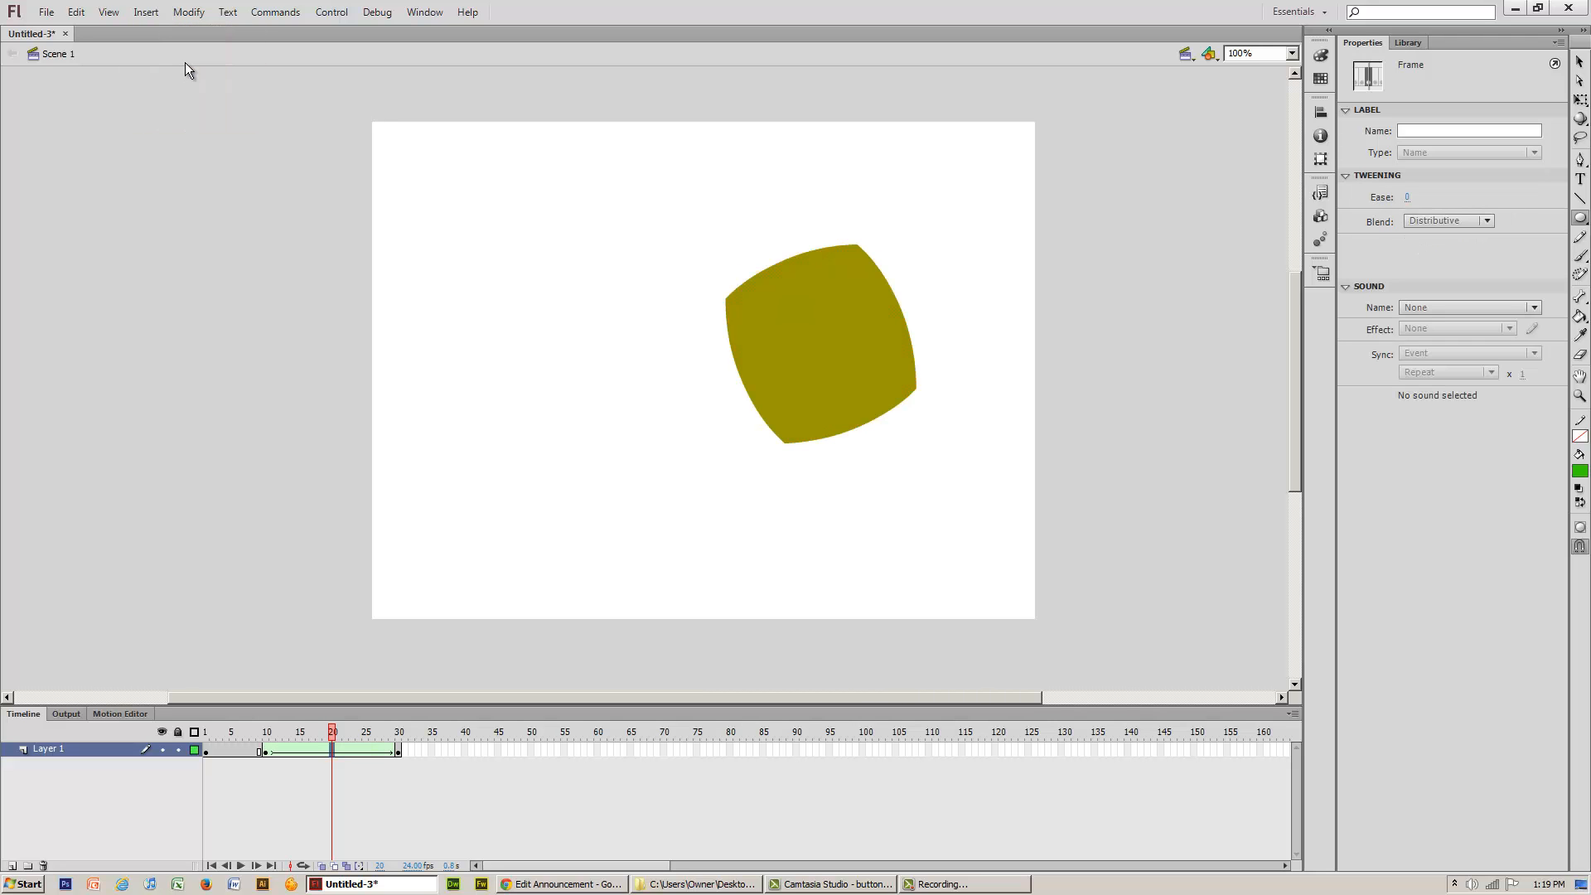
- Play the timeline several times to preview the rectangle morphing into the circle
key("Return")
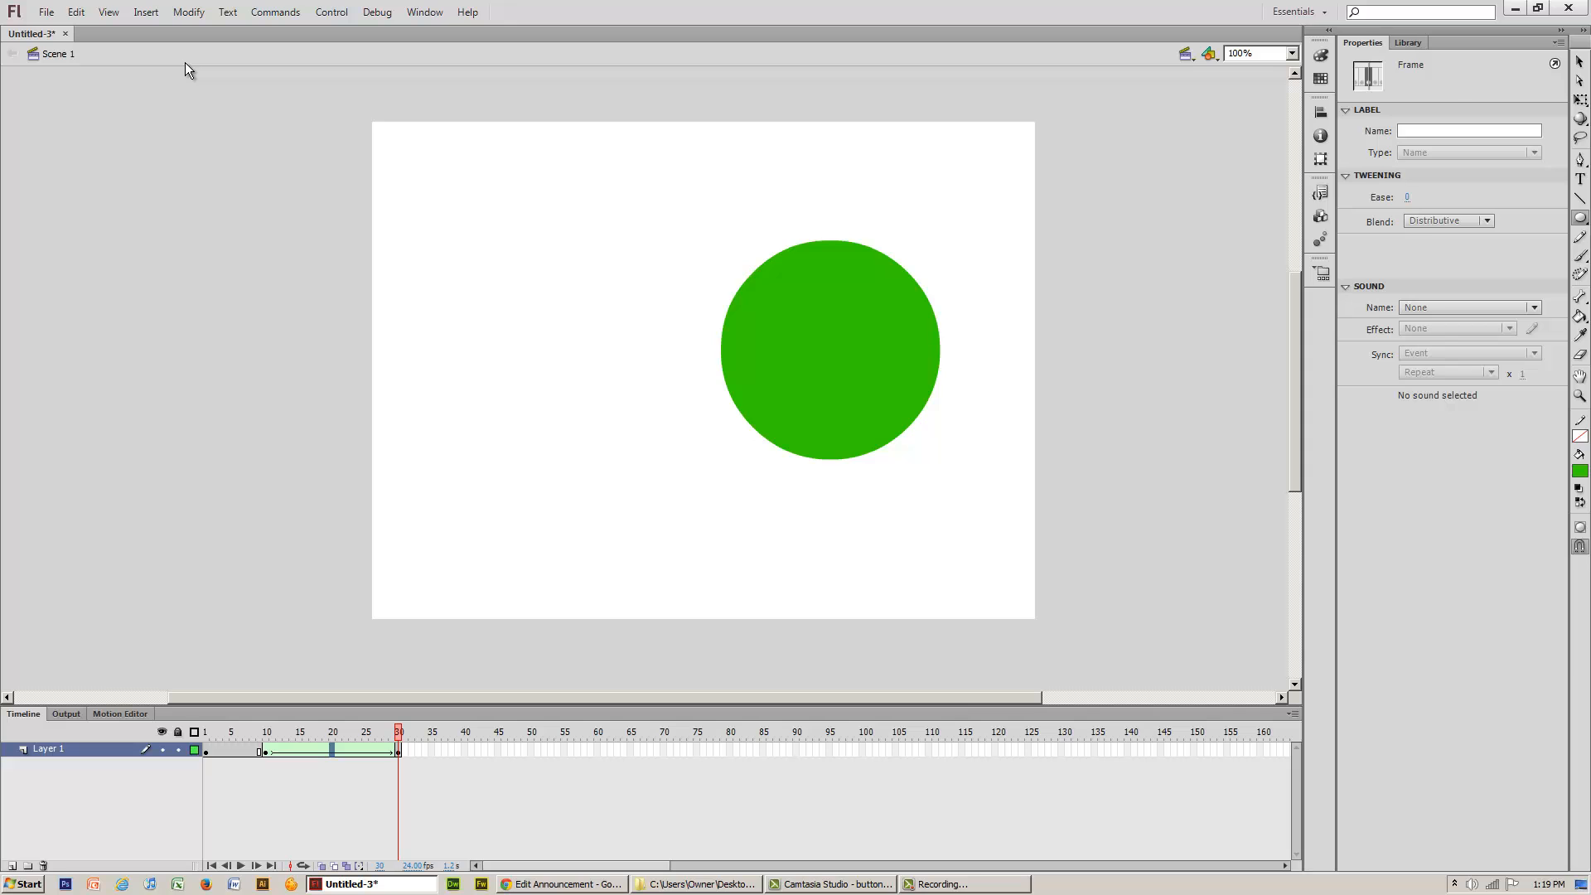
key("Return")
key("Return")
key("Return")
- Insert the Timeline Navigation code snippet "Stop at this Frame" on frame 1, and put the snippets list away
left_click(1580, 64)
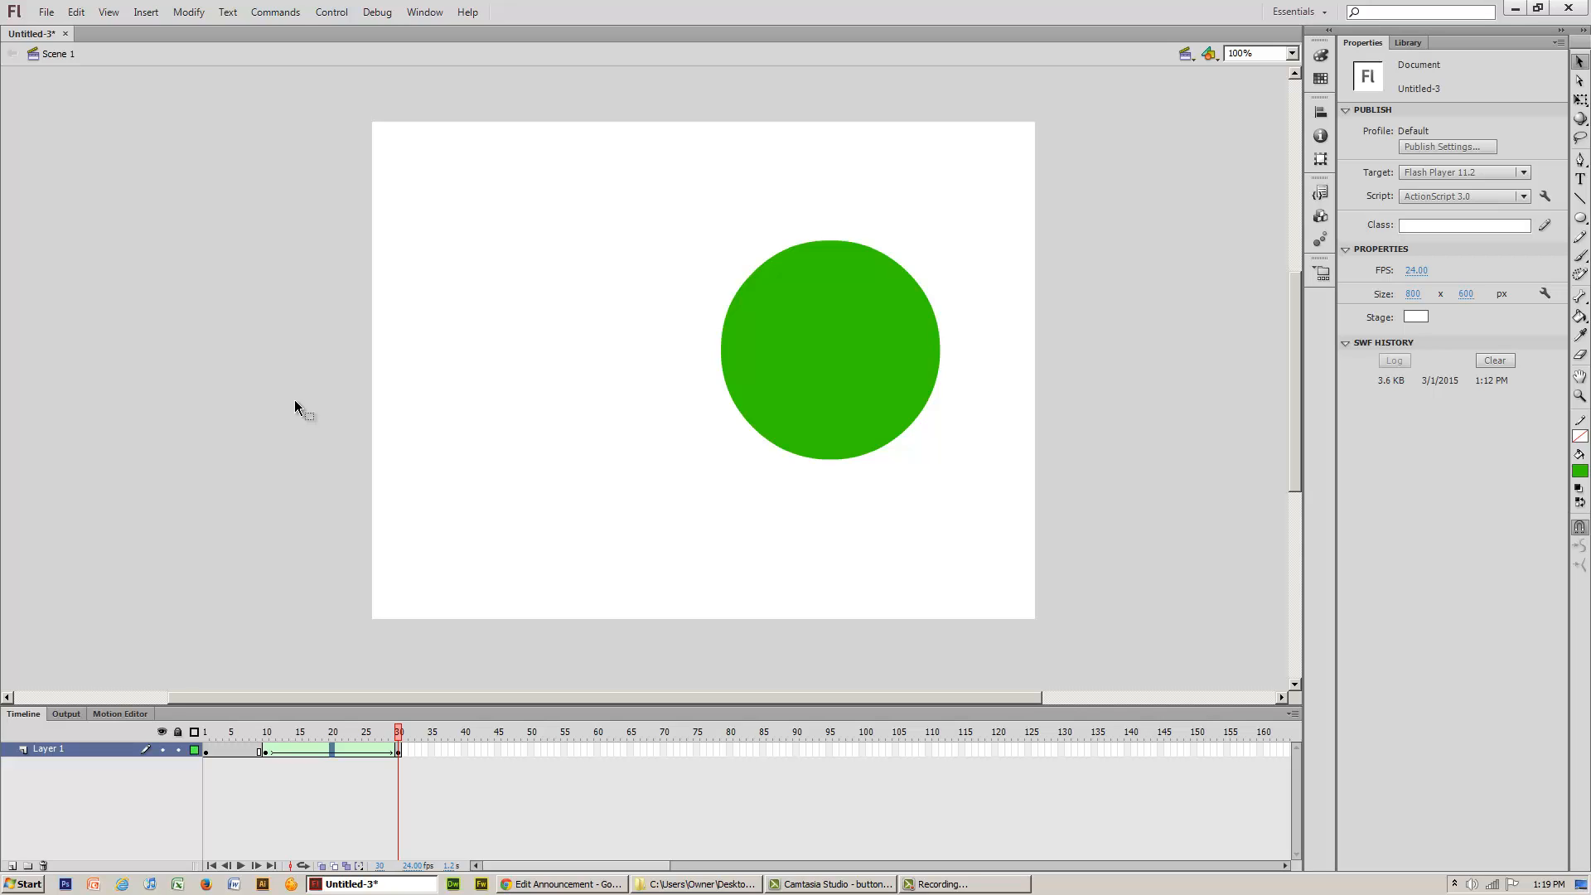
left_click(206, 749)
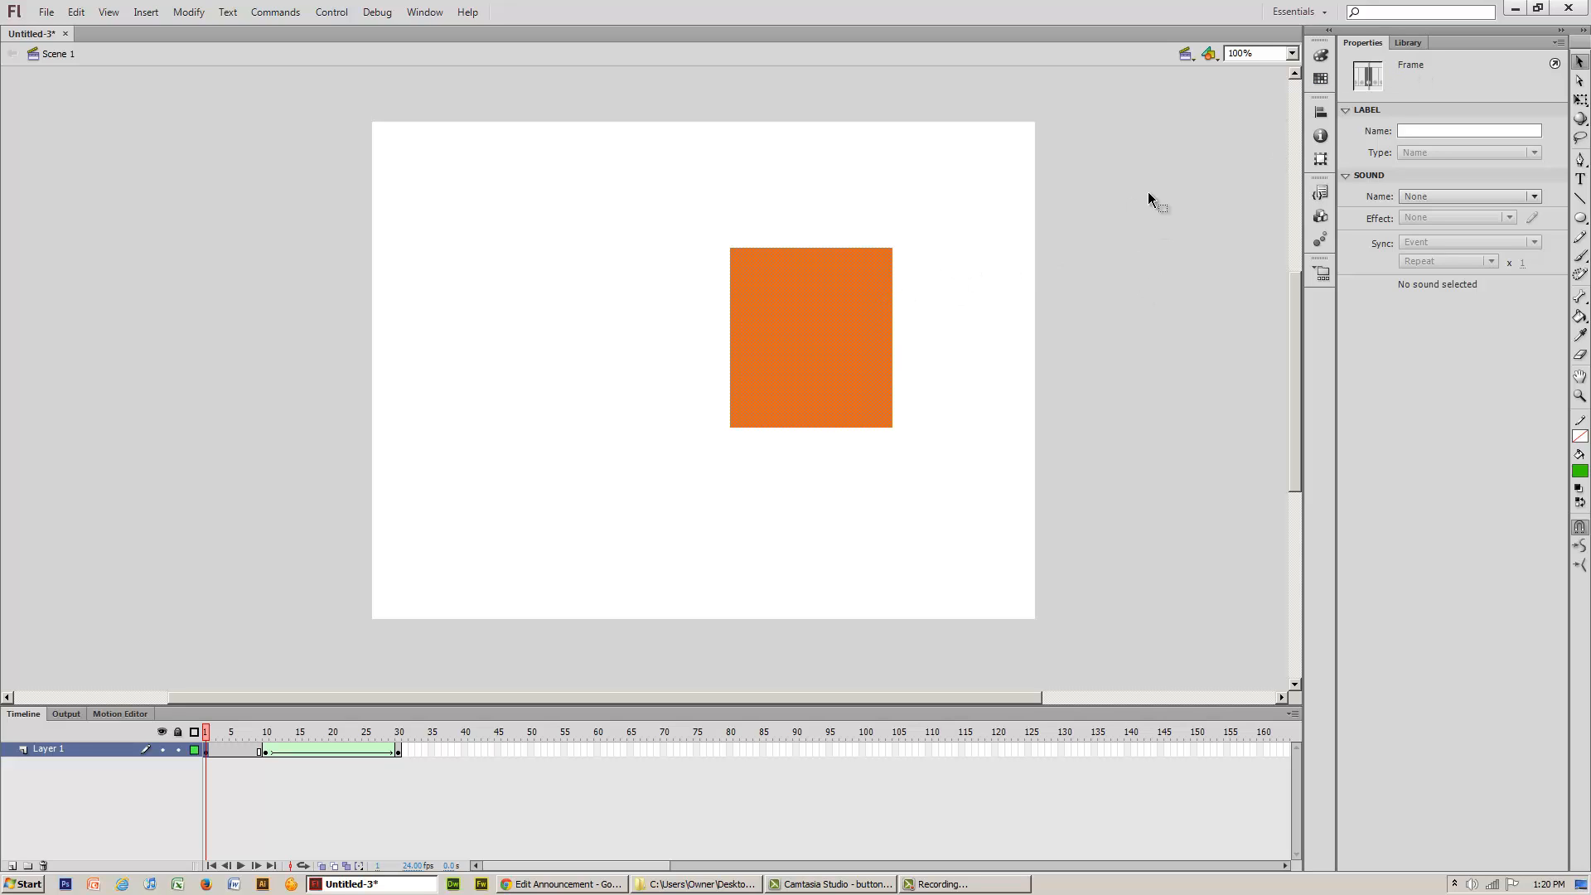
left_click(1321, 193)
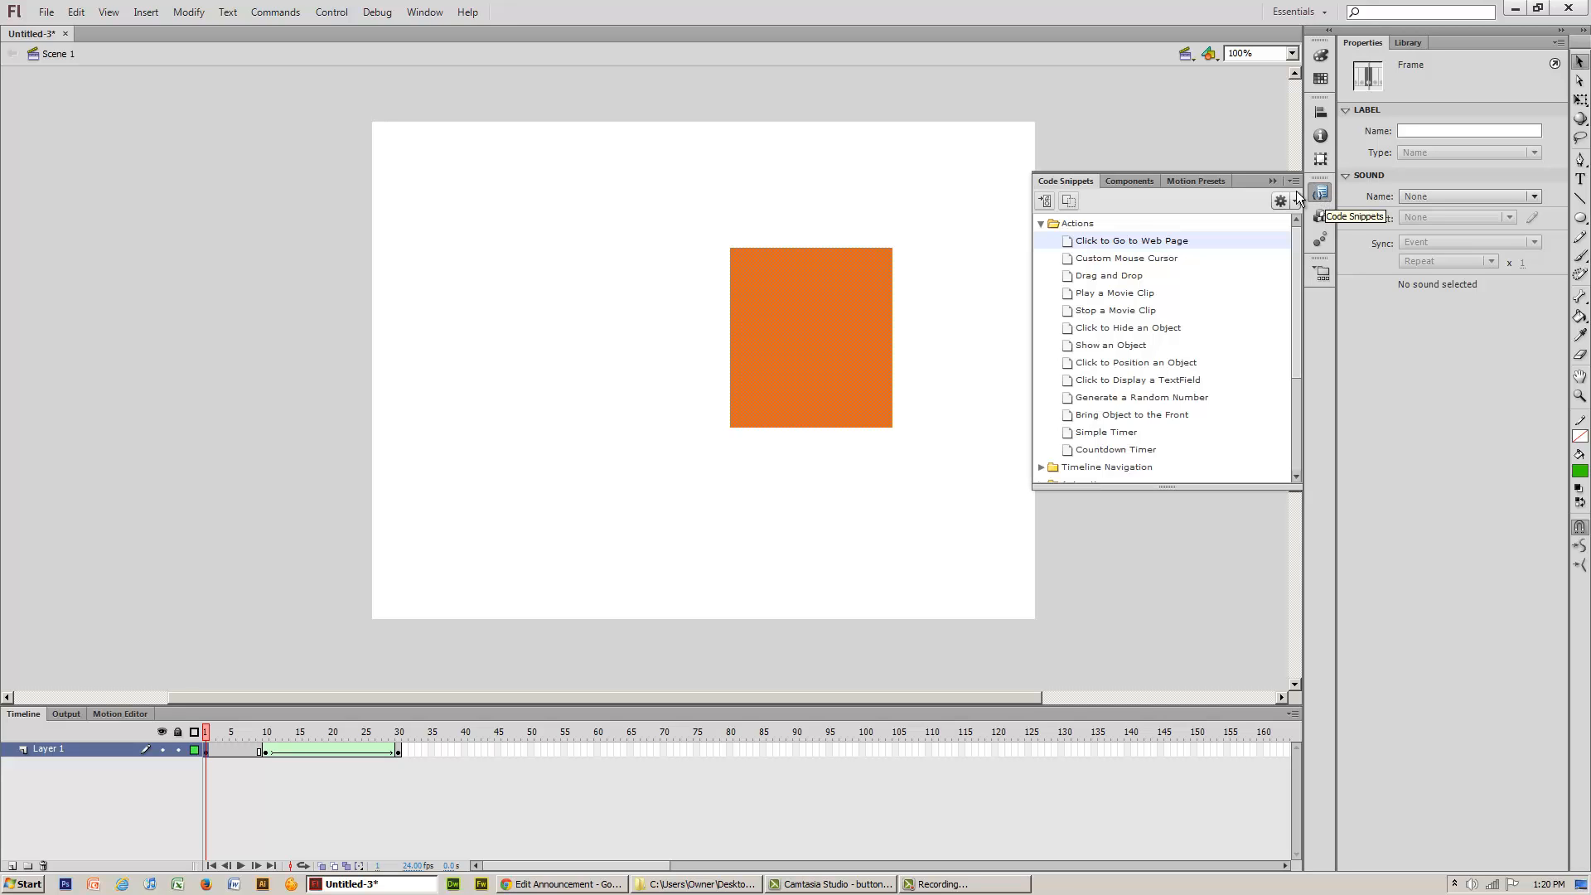
left_click(1041, 223)
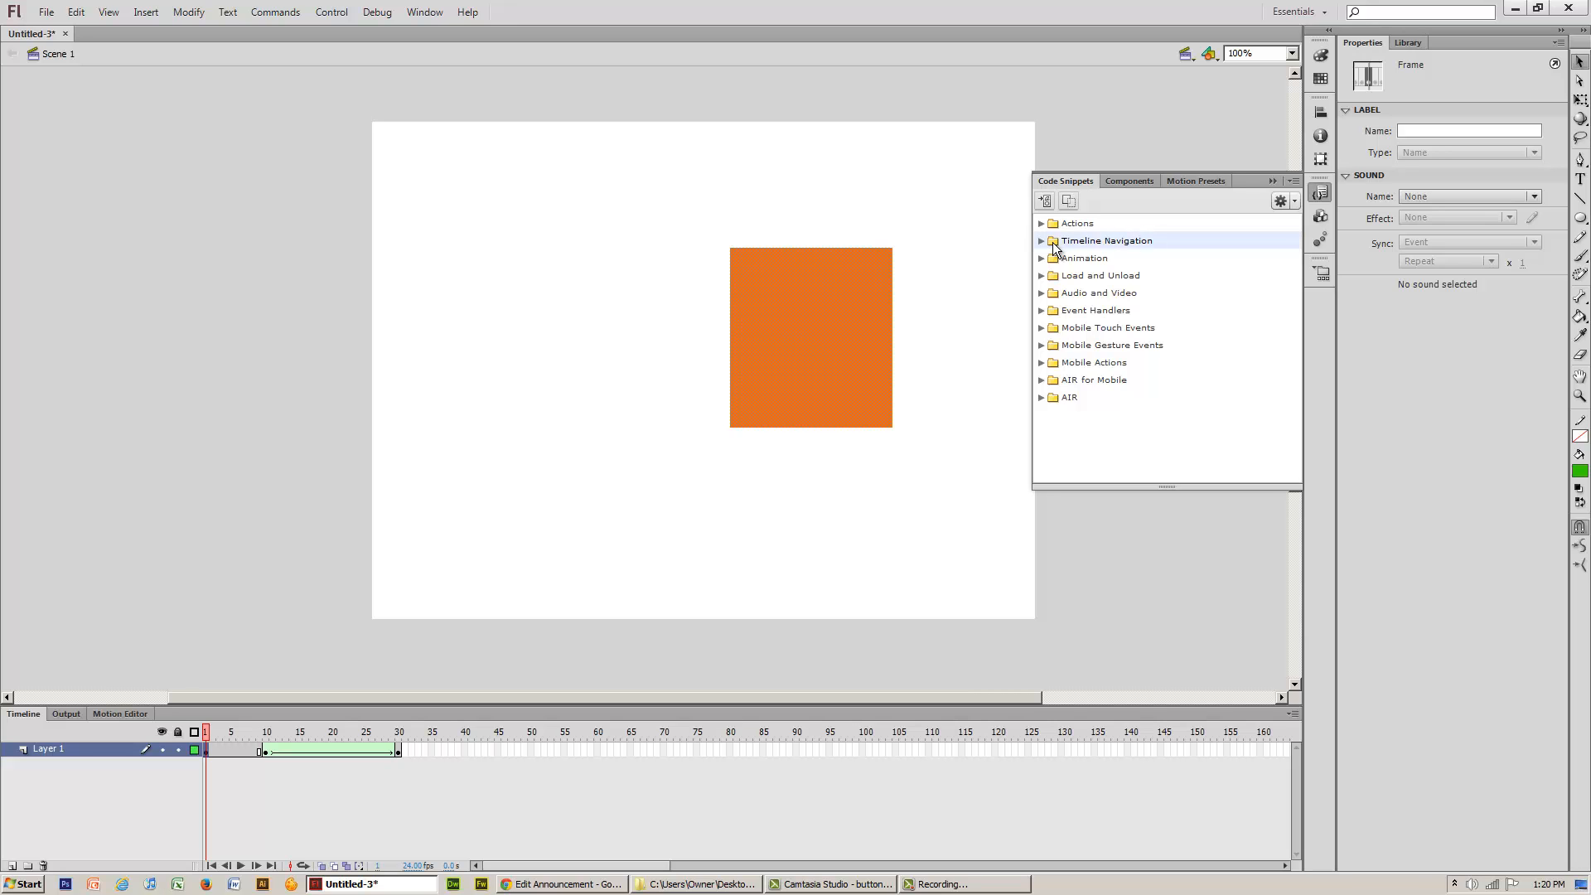
left_click(1040, 241)
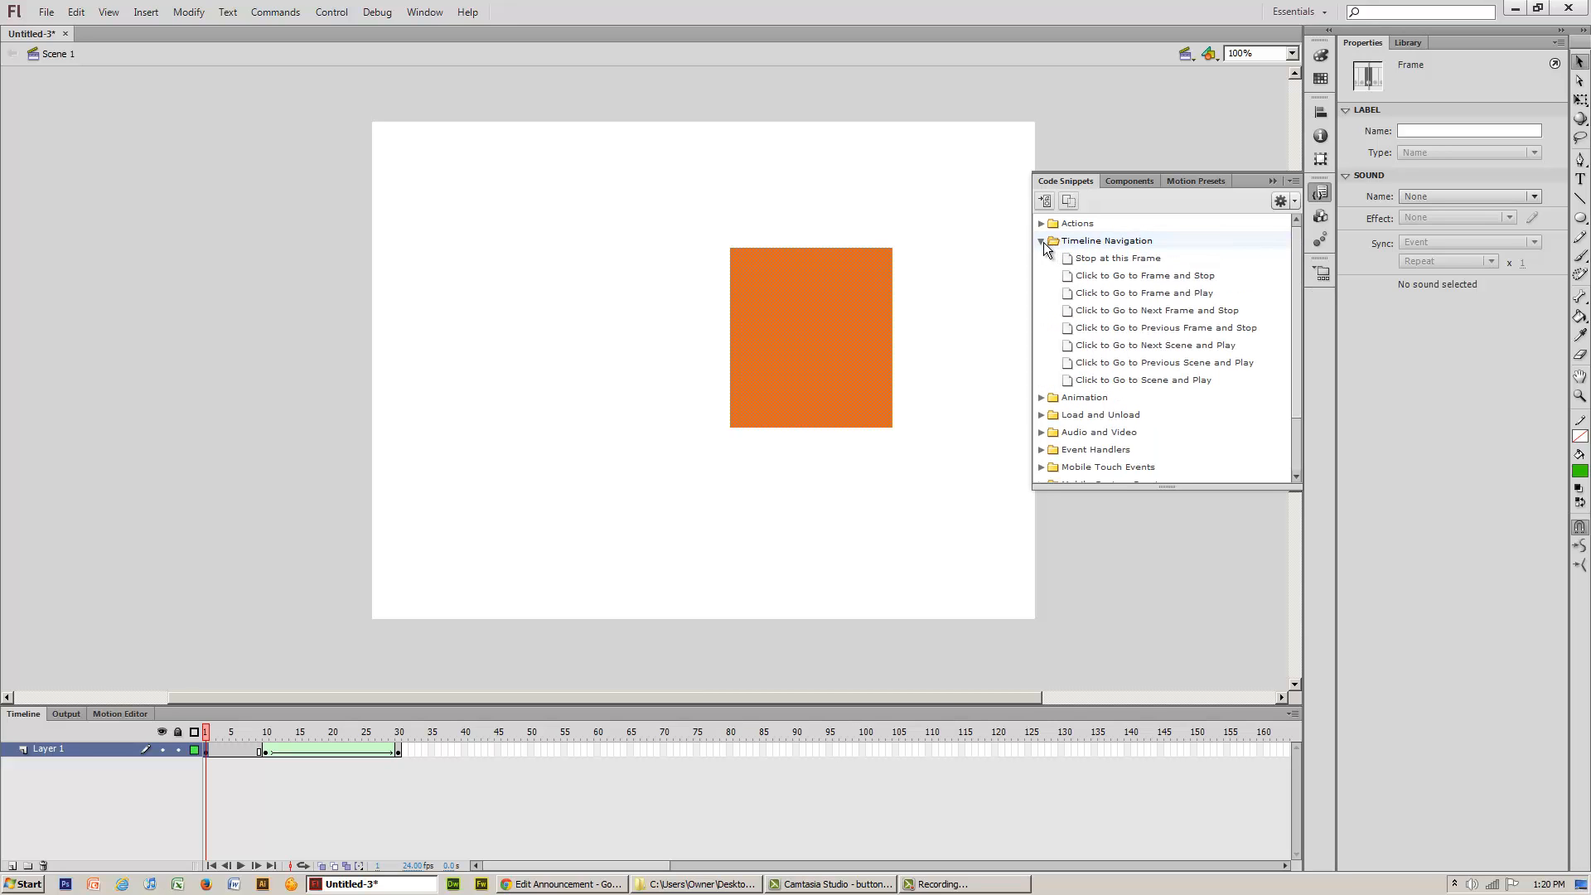
left_click(1042, 241)
left_click(1042, 241)
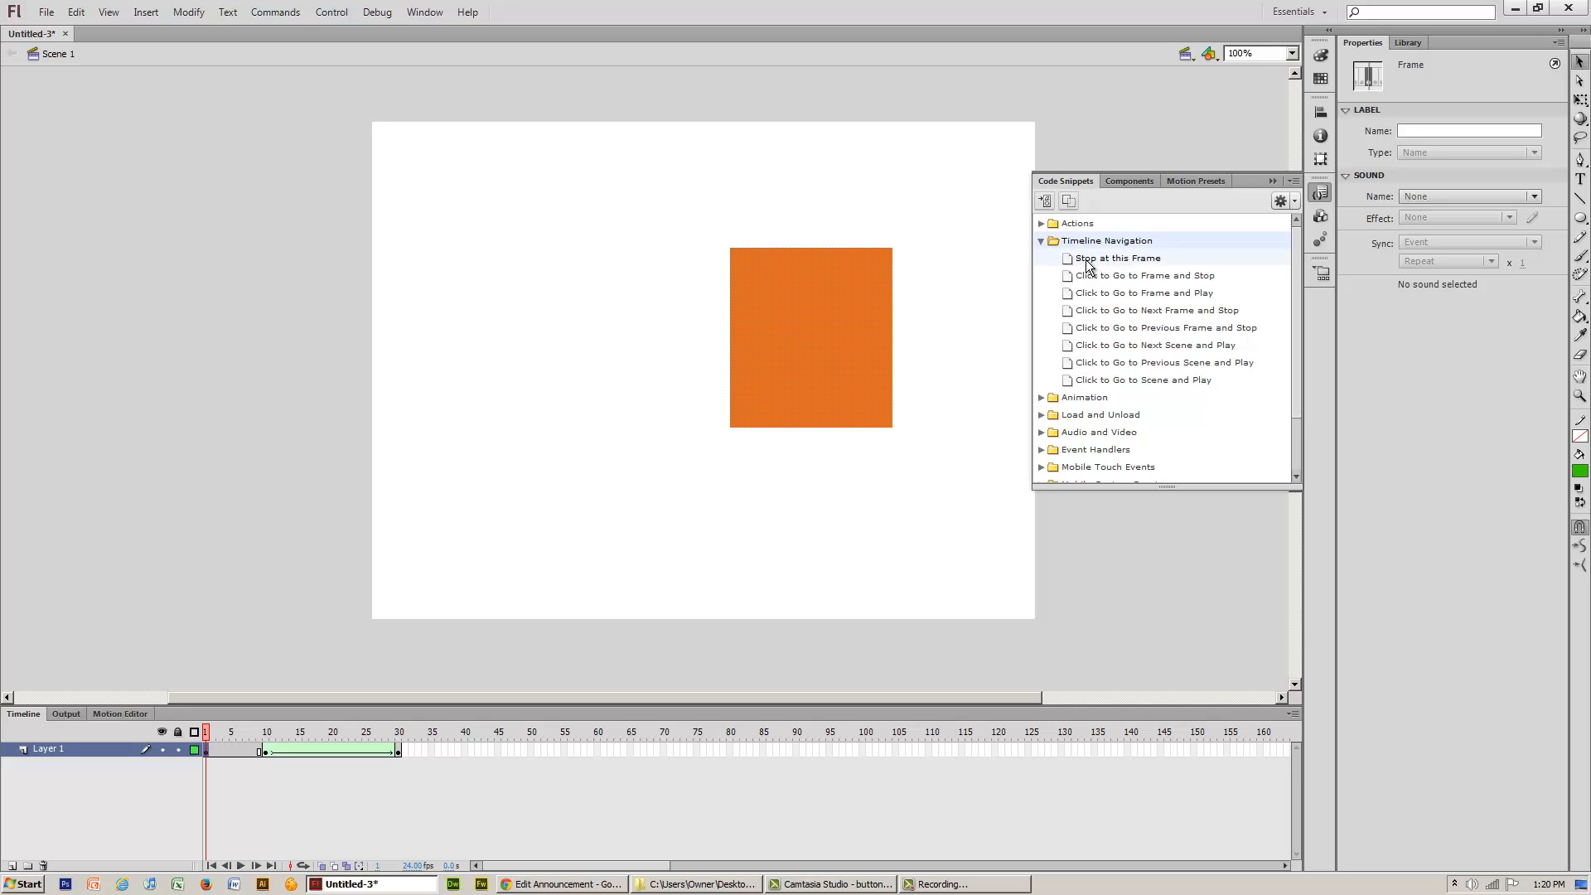
mouse_move(1086, 263)
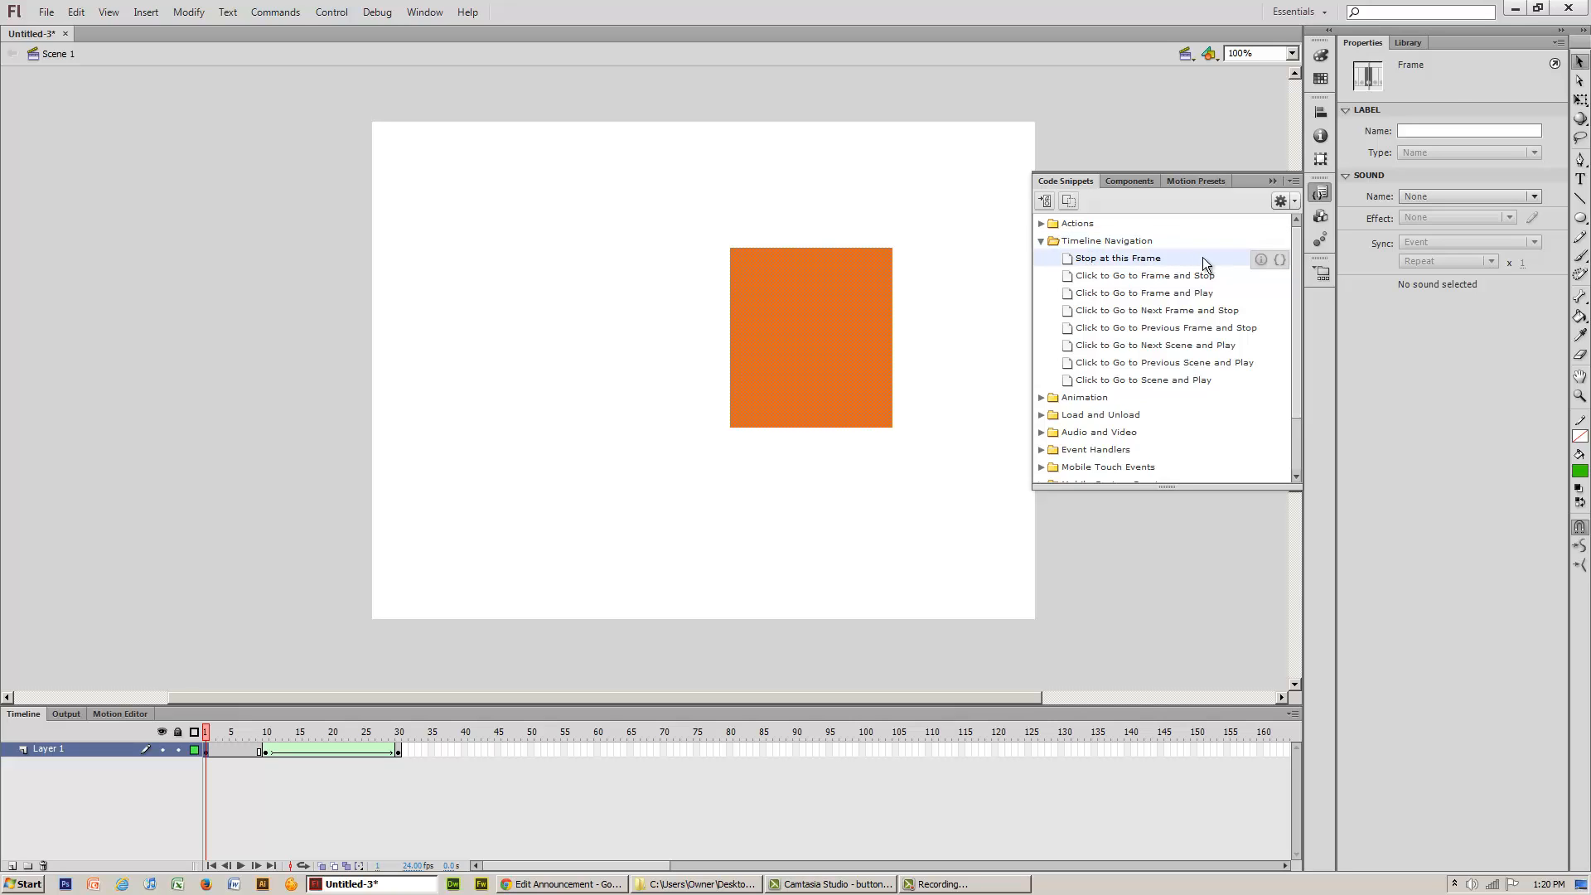
left_click(1281, 261)
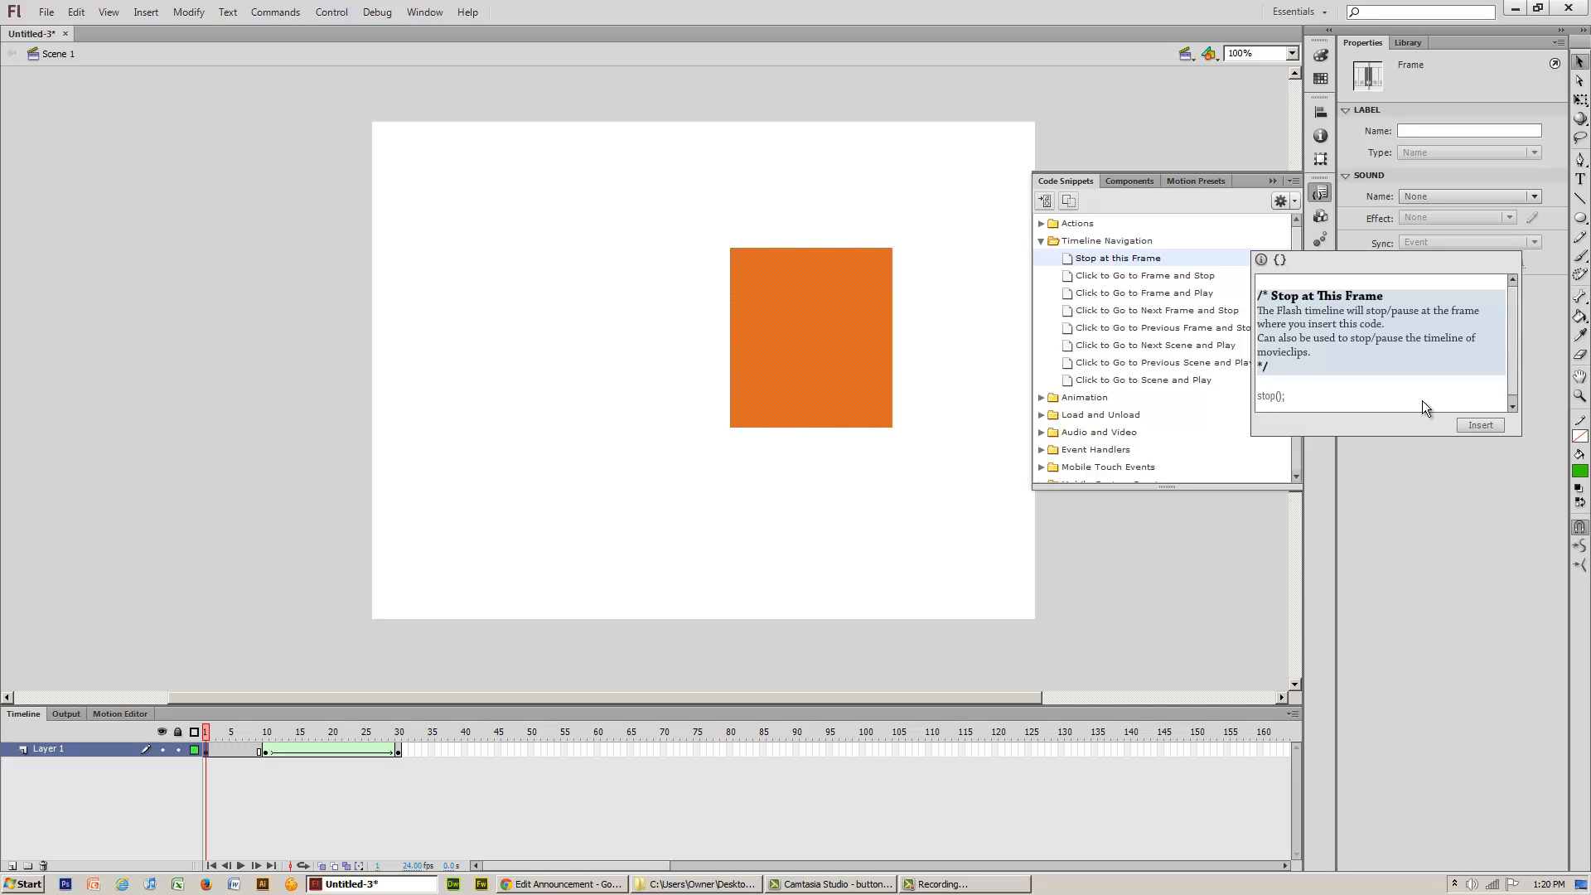
left_click(1480, 425)
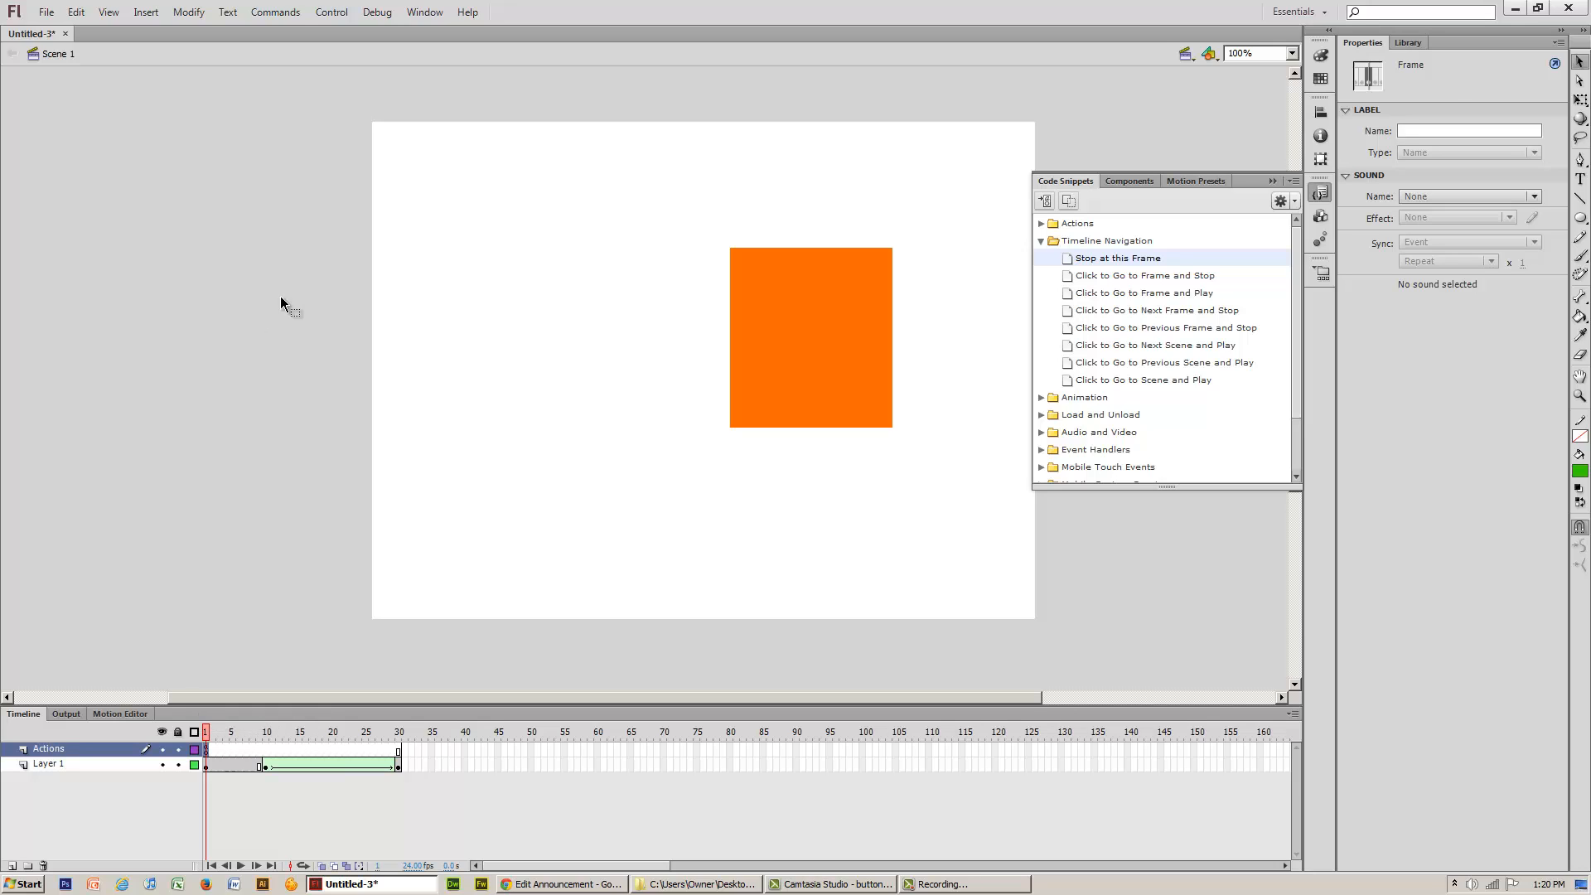
left_click(1273, 180)
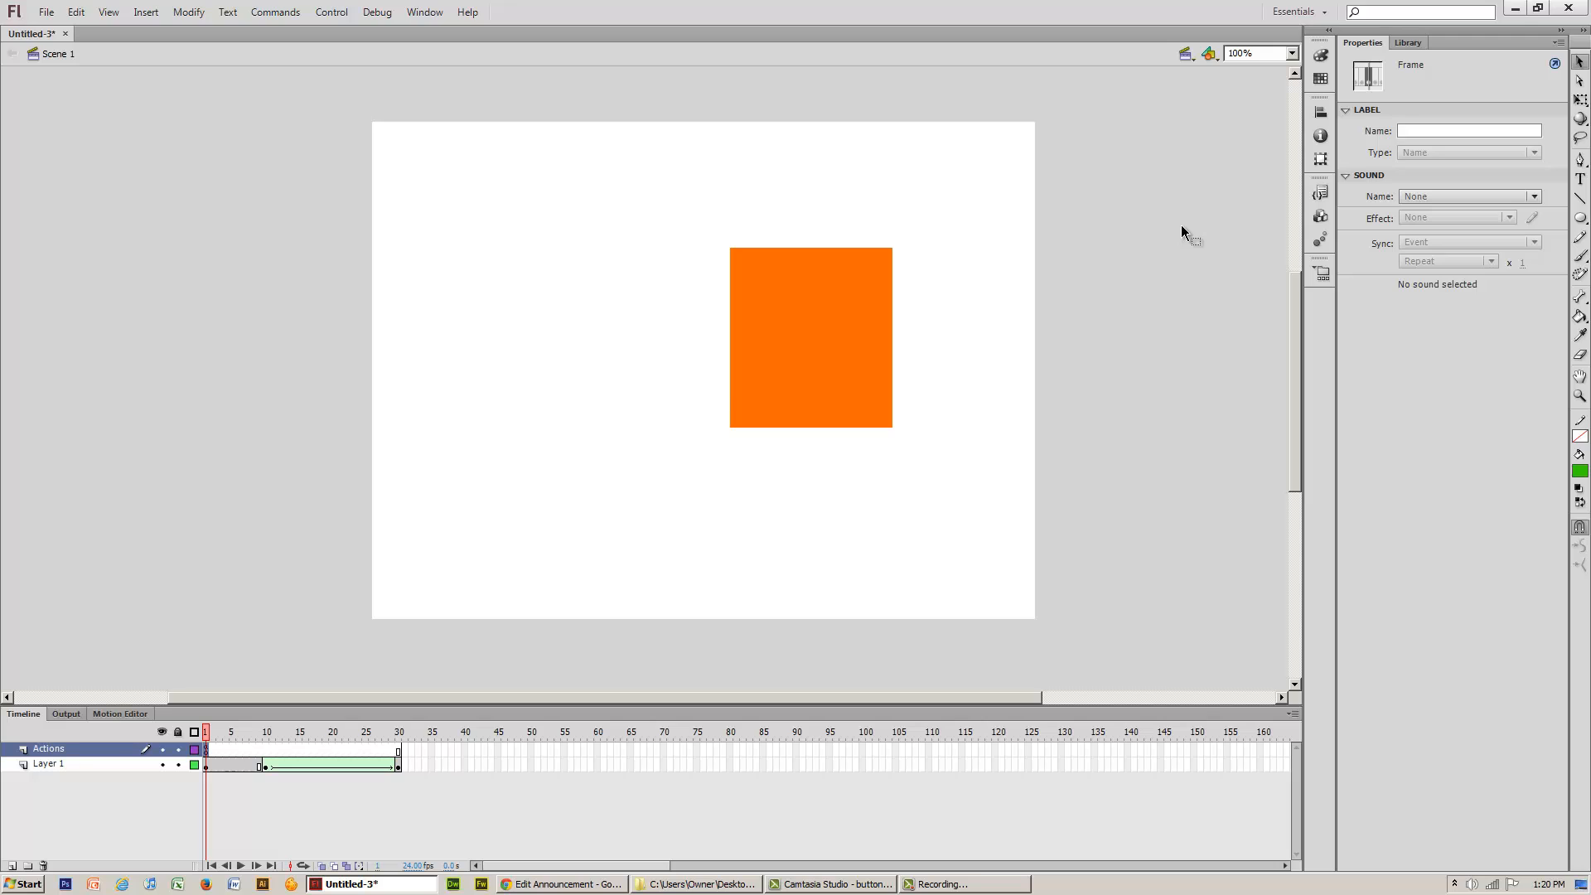
- Test the movie to check how it behaves at frame 1, and close the preview window
key("ctrl+Return")
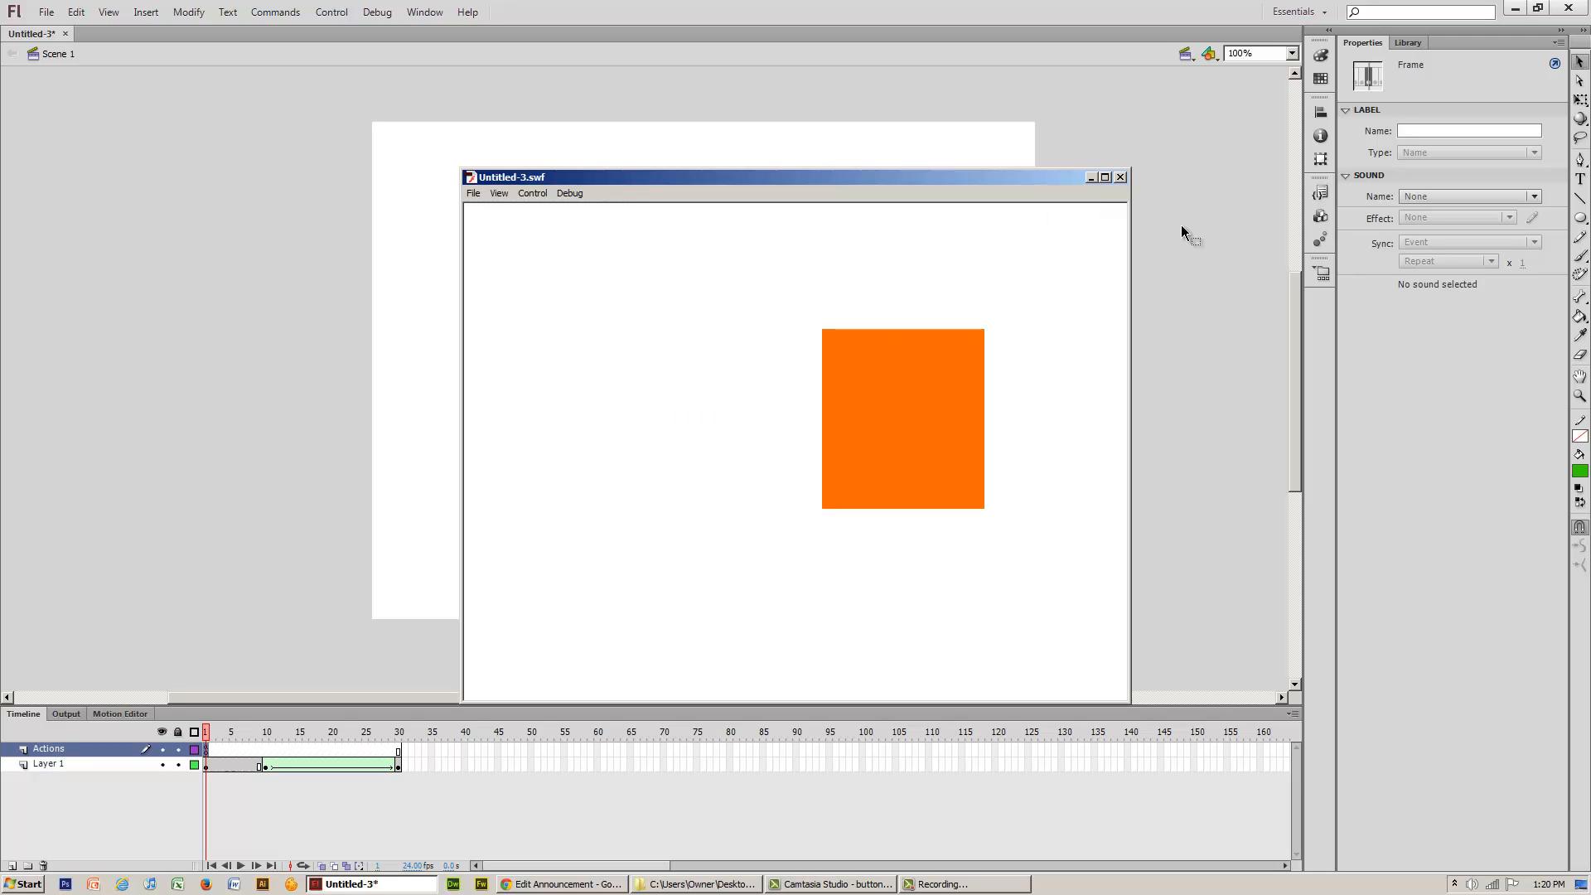
left_click_drag(1019, 176, 979, 129)
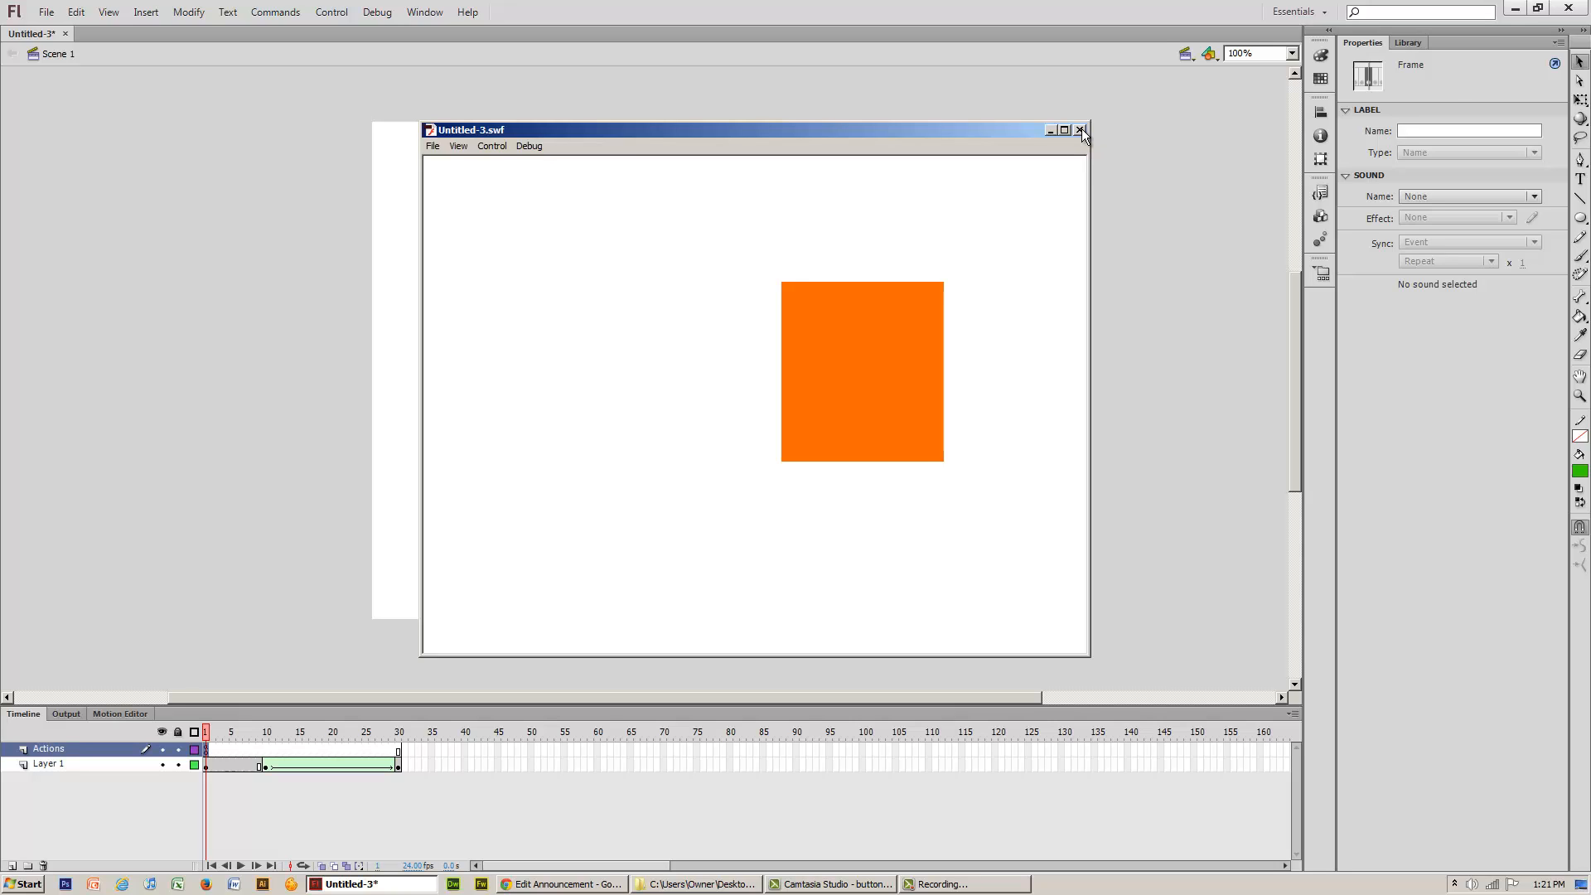
left_click(1080, 130)
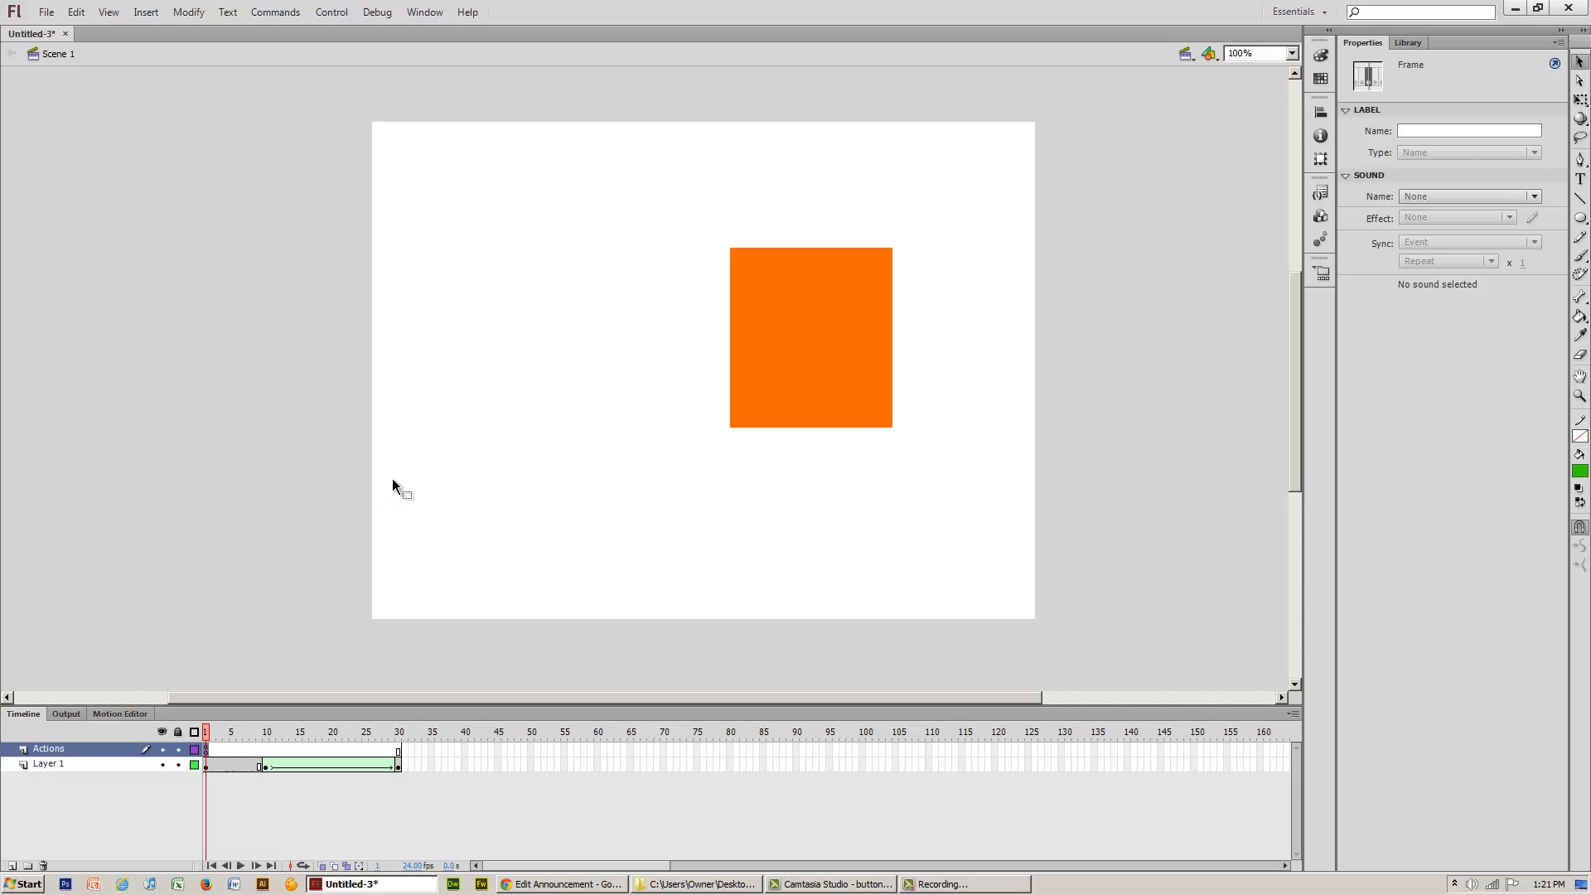
- Add a new layer above the Actions layer and name it "button"
left_click(11, 865)
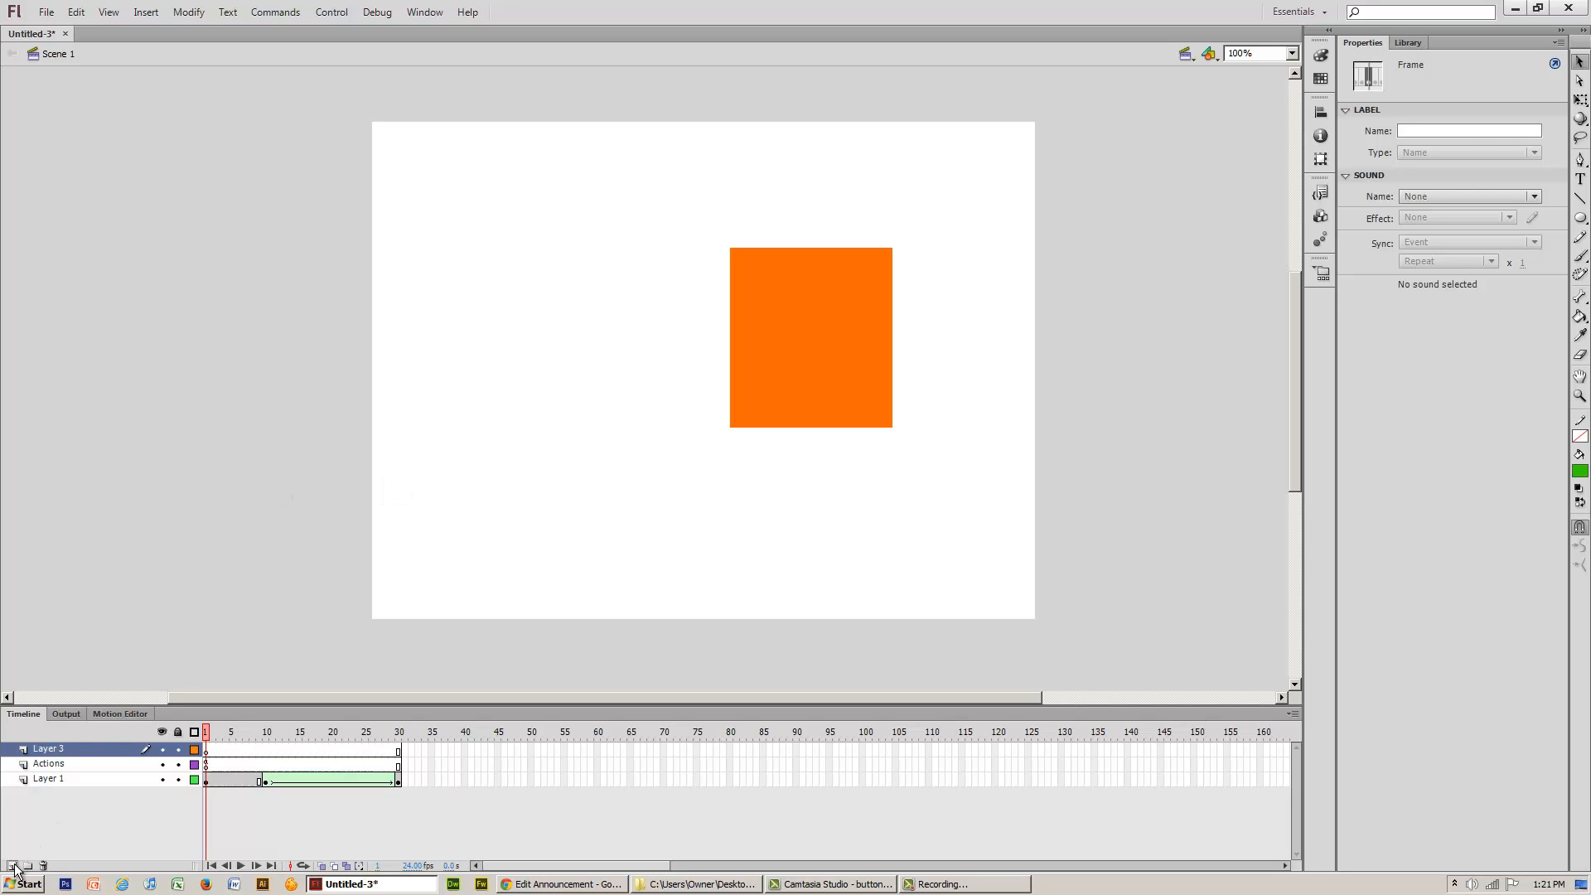
double_click(60, 749)
type("b")
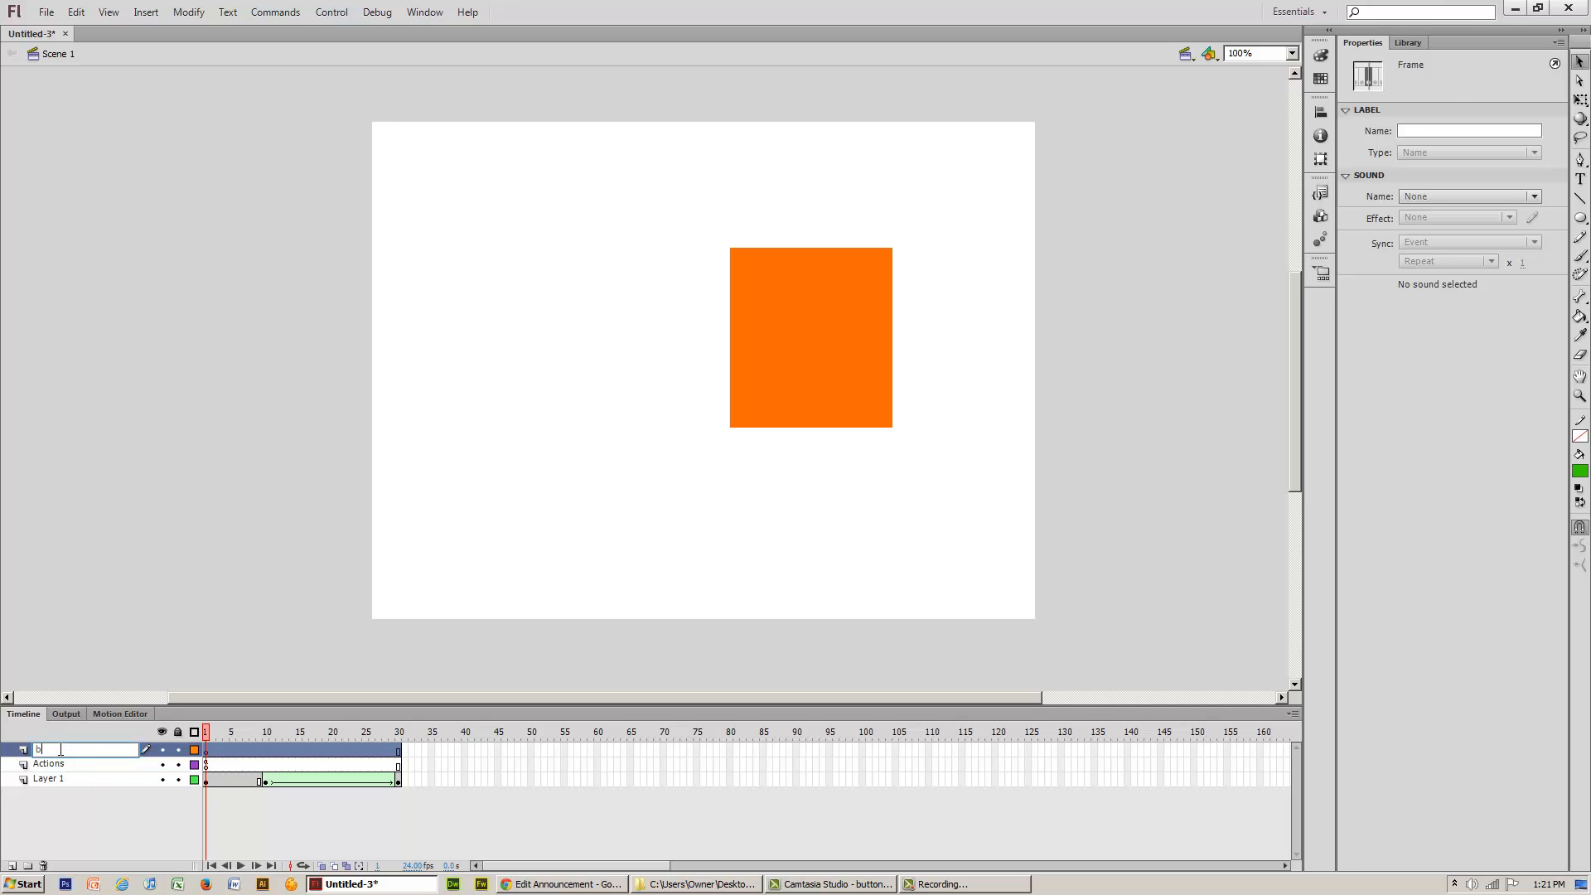
type("utton")
- Rename Layer 1, which holds the shape tween, as "animation"
left_click(57, 776)
double_click(56, 777)
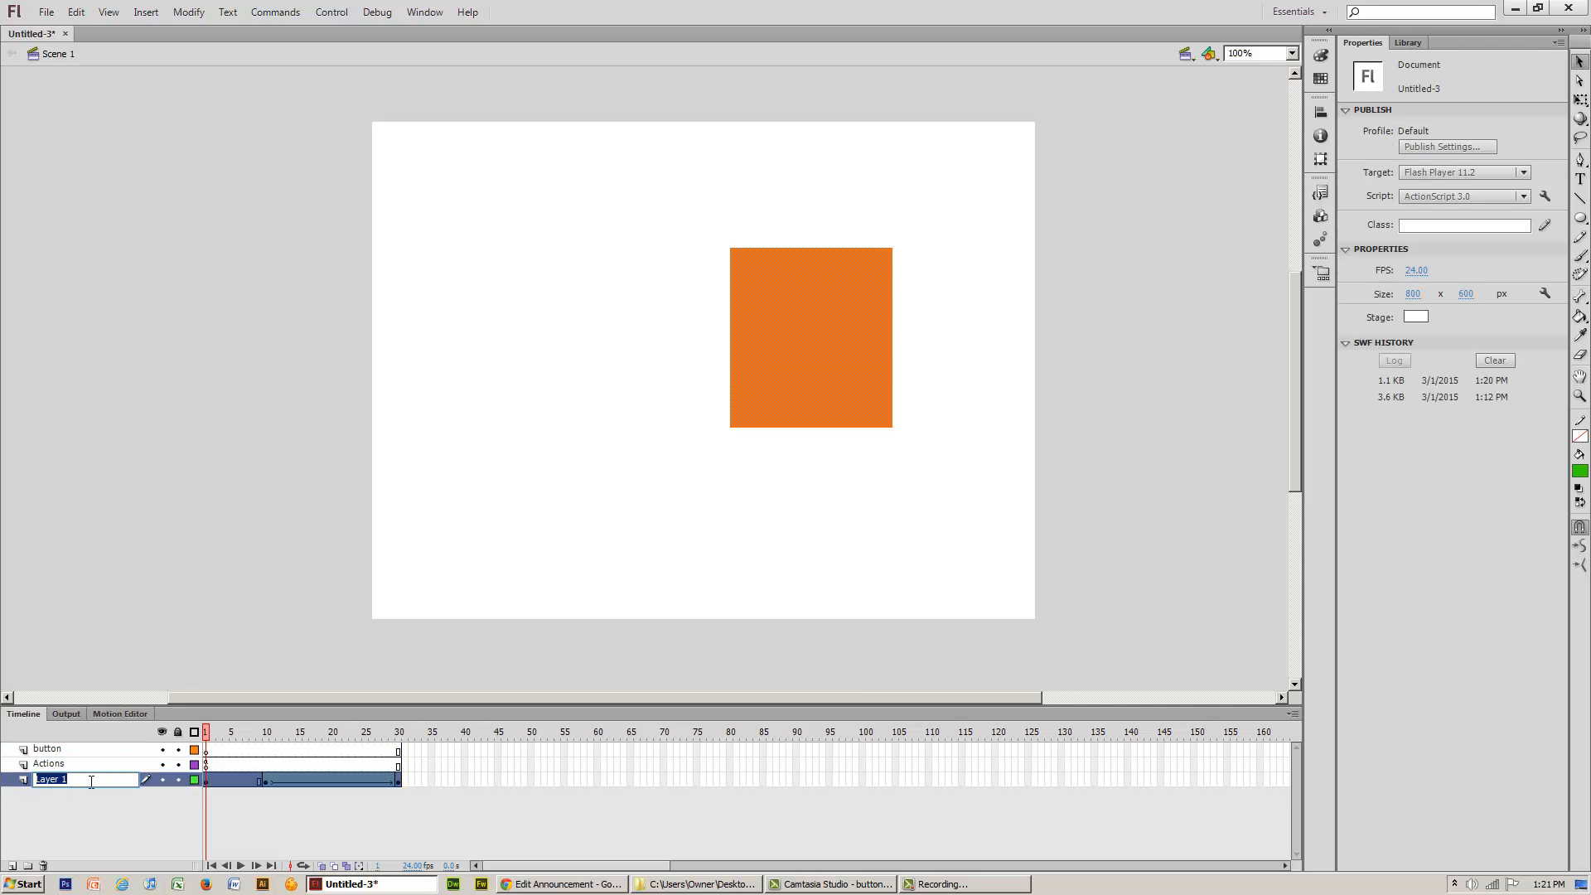
type("animation")
key("Return")
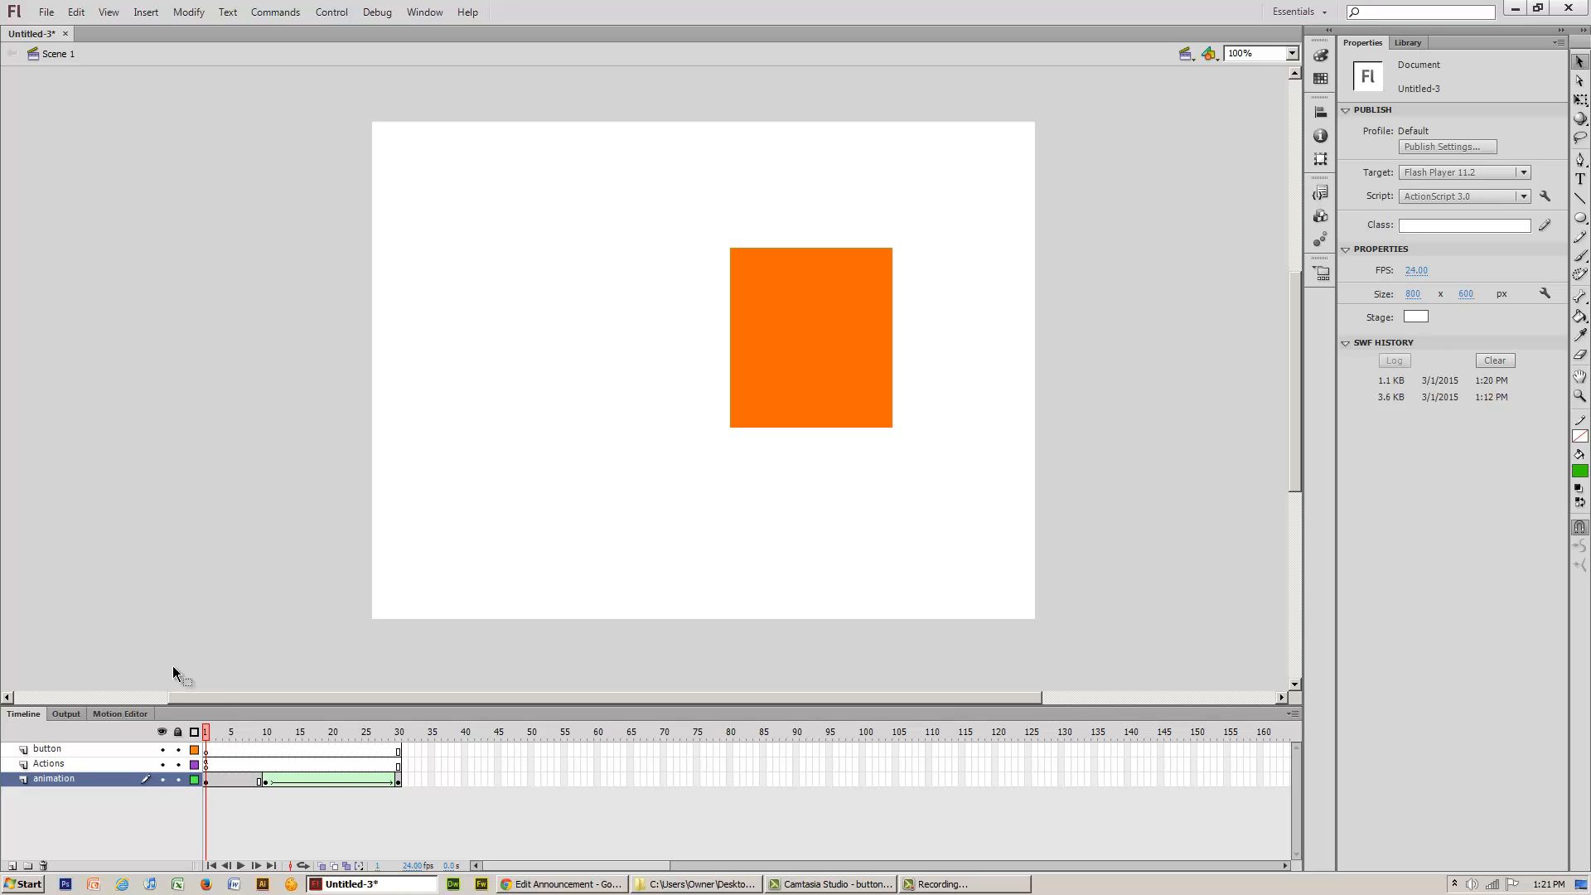
- Place the start button symbol from the library beside the orange rectangle, on frame 1 of the button layer
left_click(207, 751)
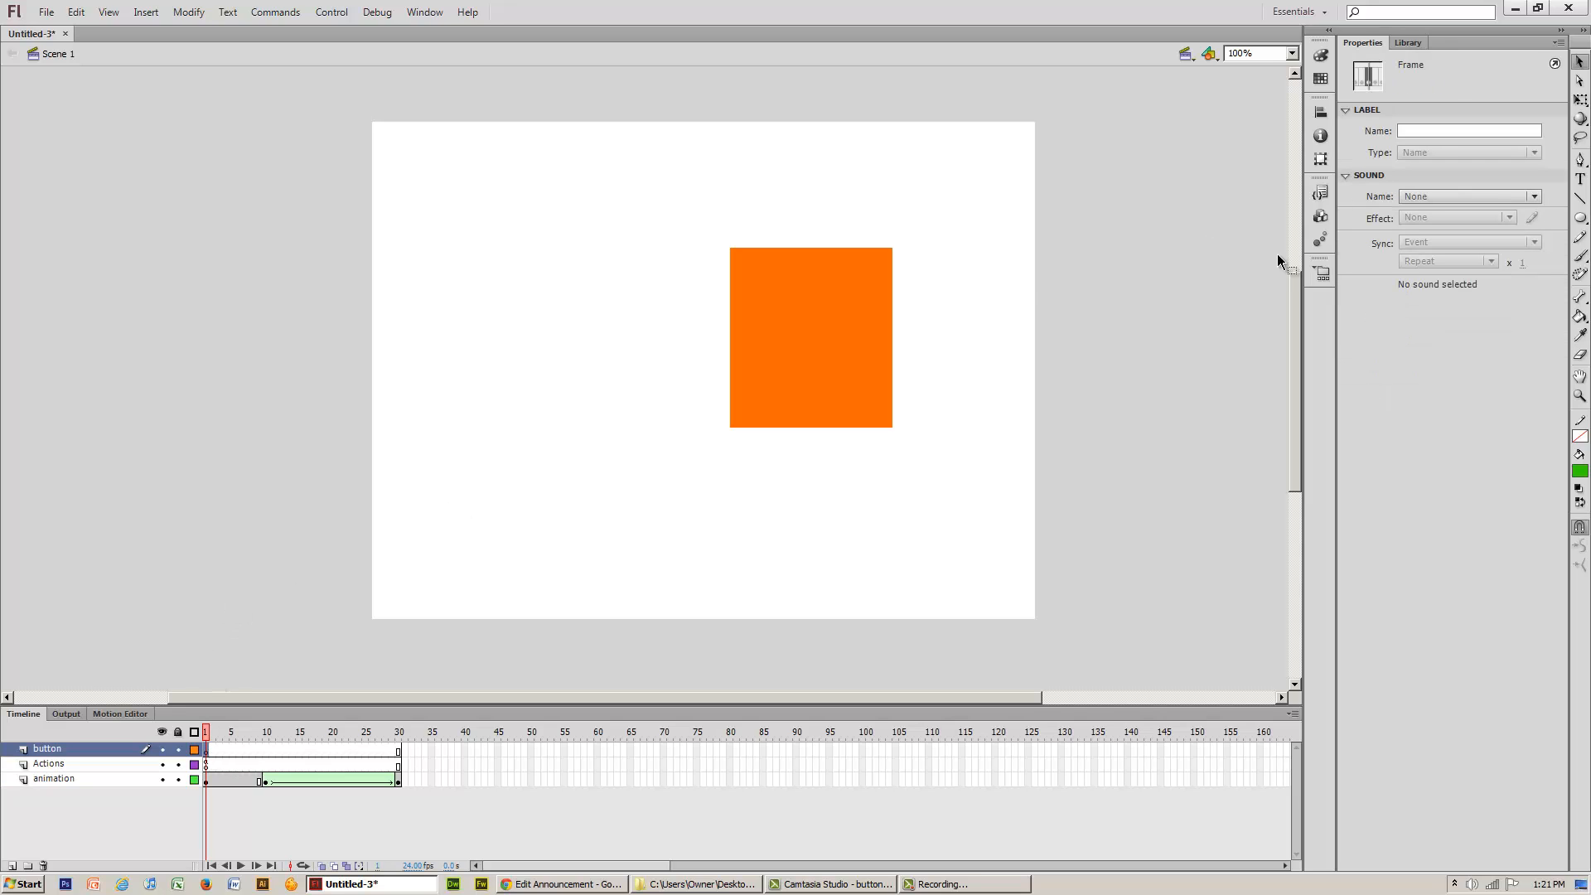
left_click(1410, 38)
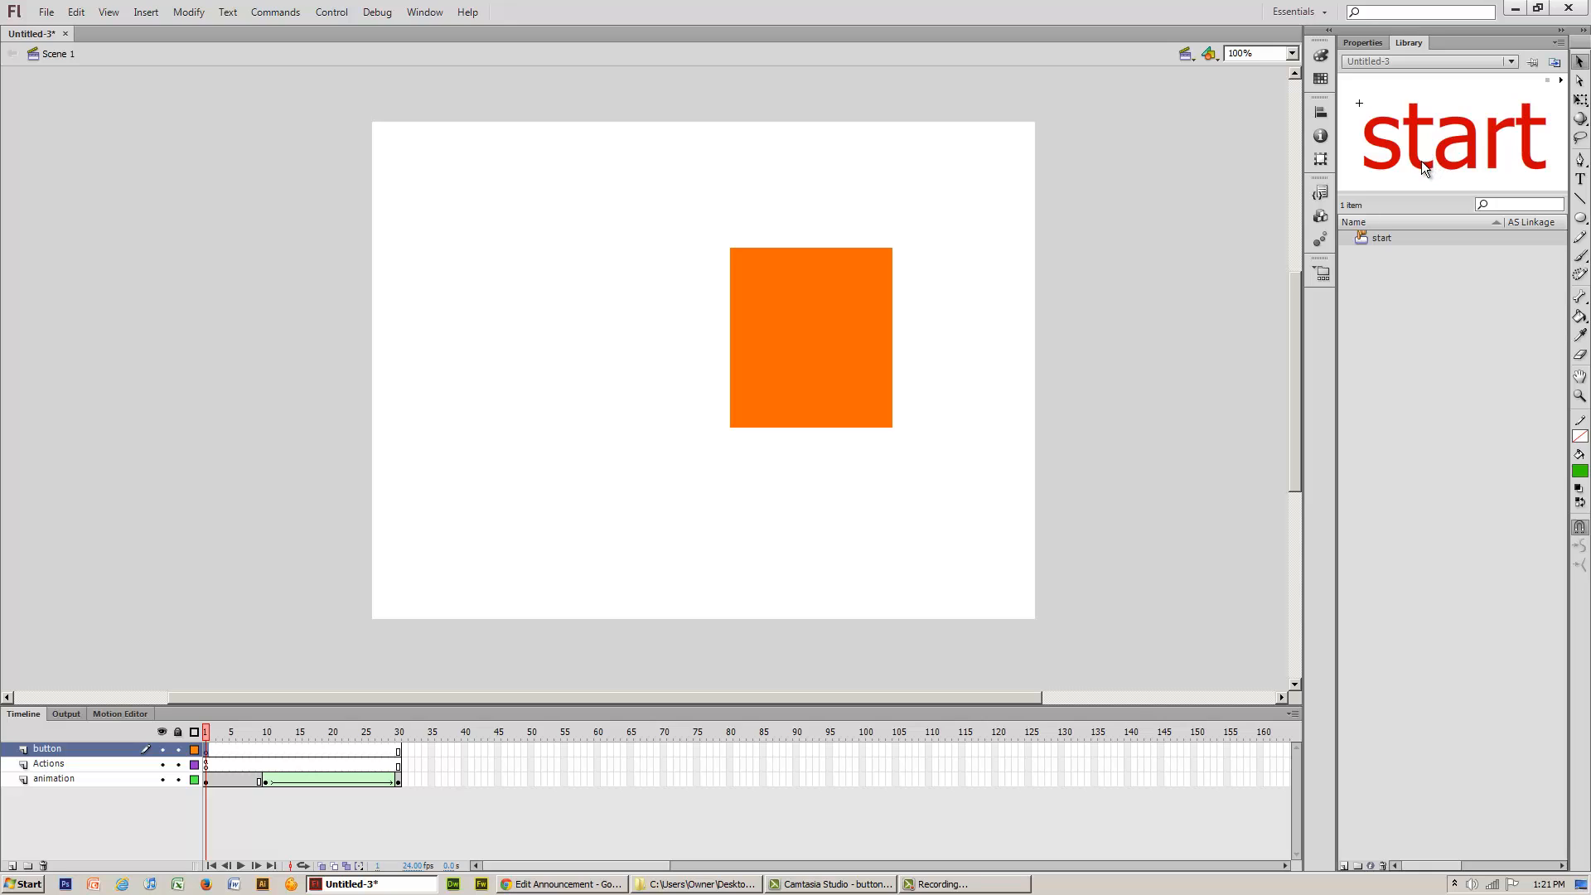
left_click_drag(1420, 160, 478, 279)
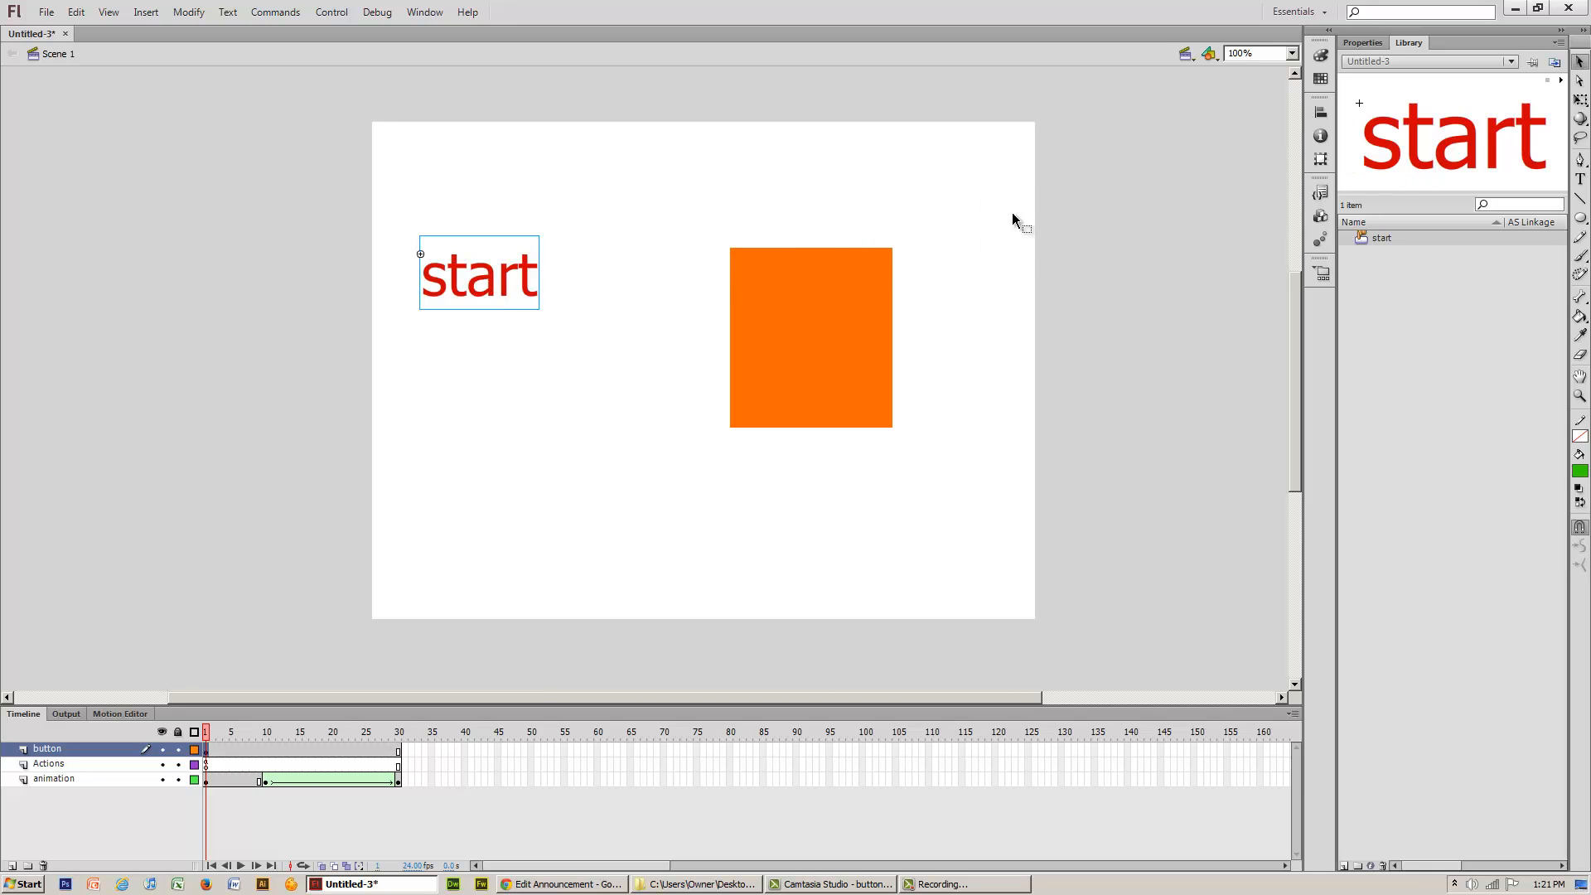
- Enter a first name as the instance name of the start button on the stage
left_click(1364, 47)
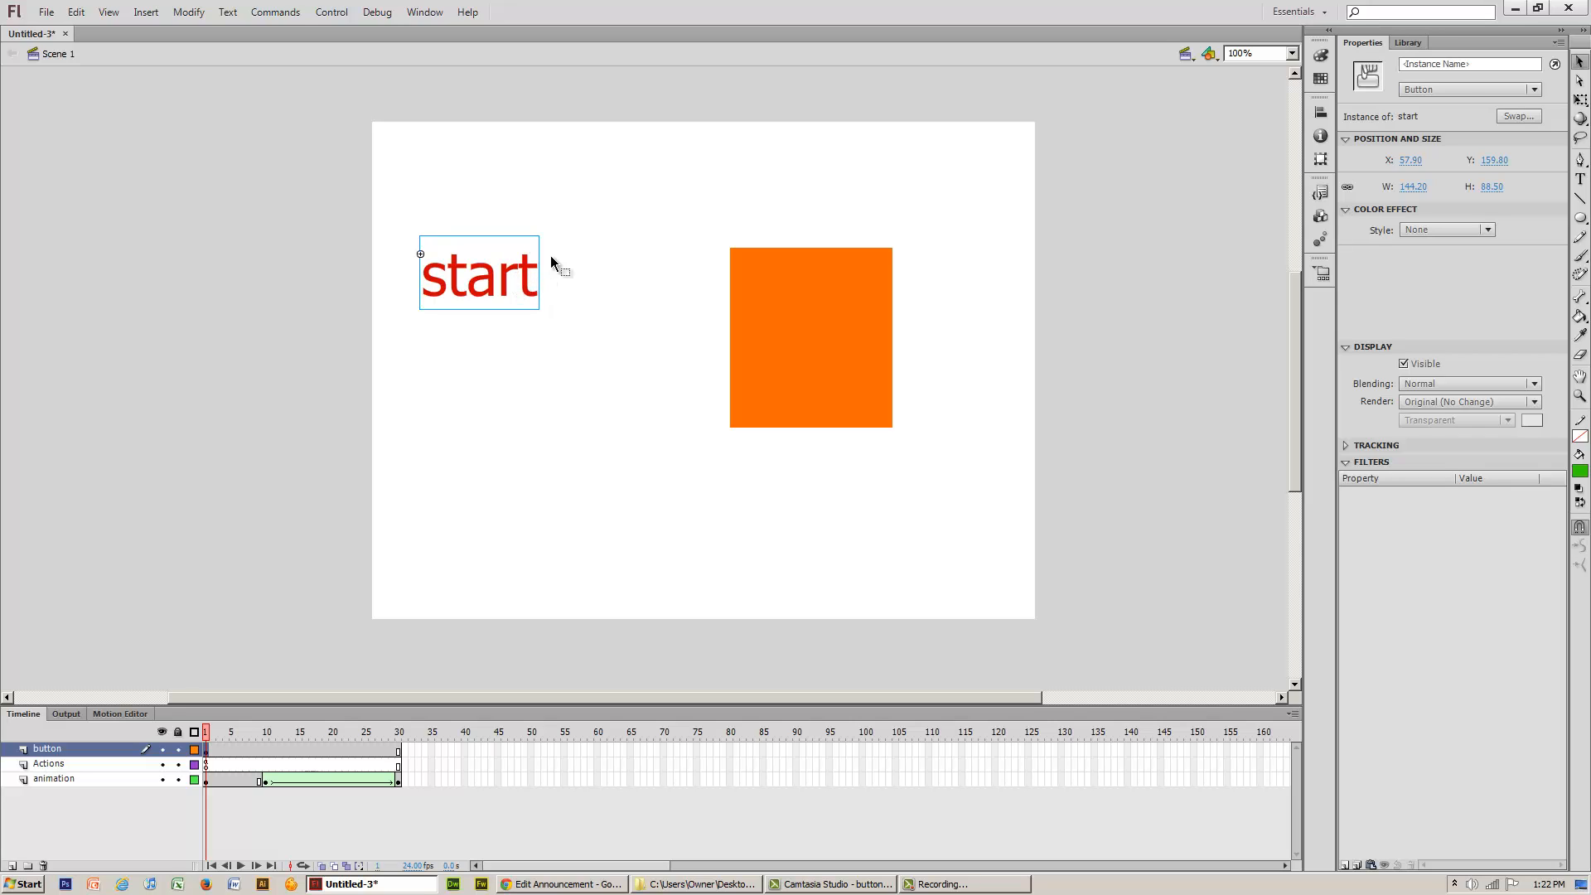
left_click(1435, 63)
type("susan")
key("Return")
- With frame 1 of the animation layer selected, show the "Click to Go to Frame and Play" snippet's code and replace instance_name_here with the start button's instance name
left_click(205, 781)
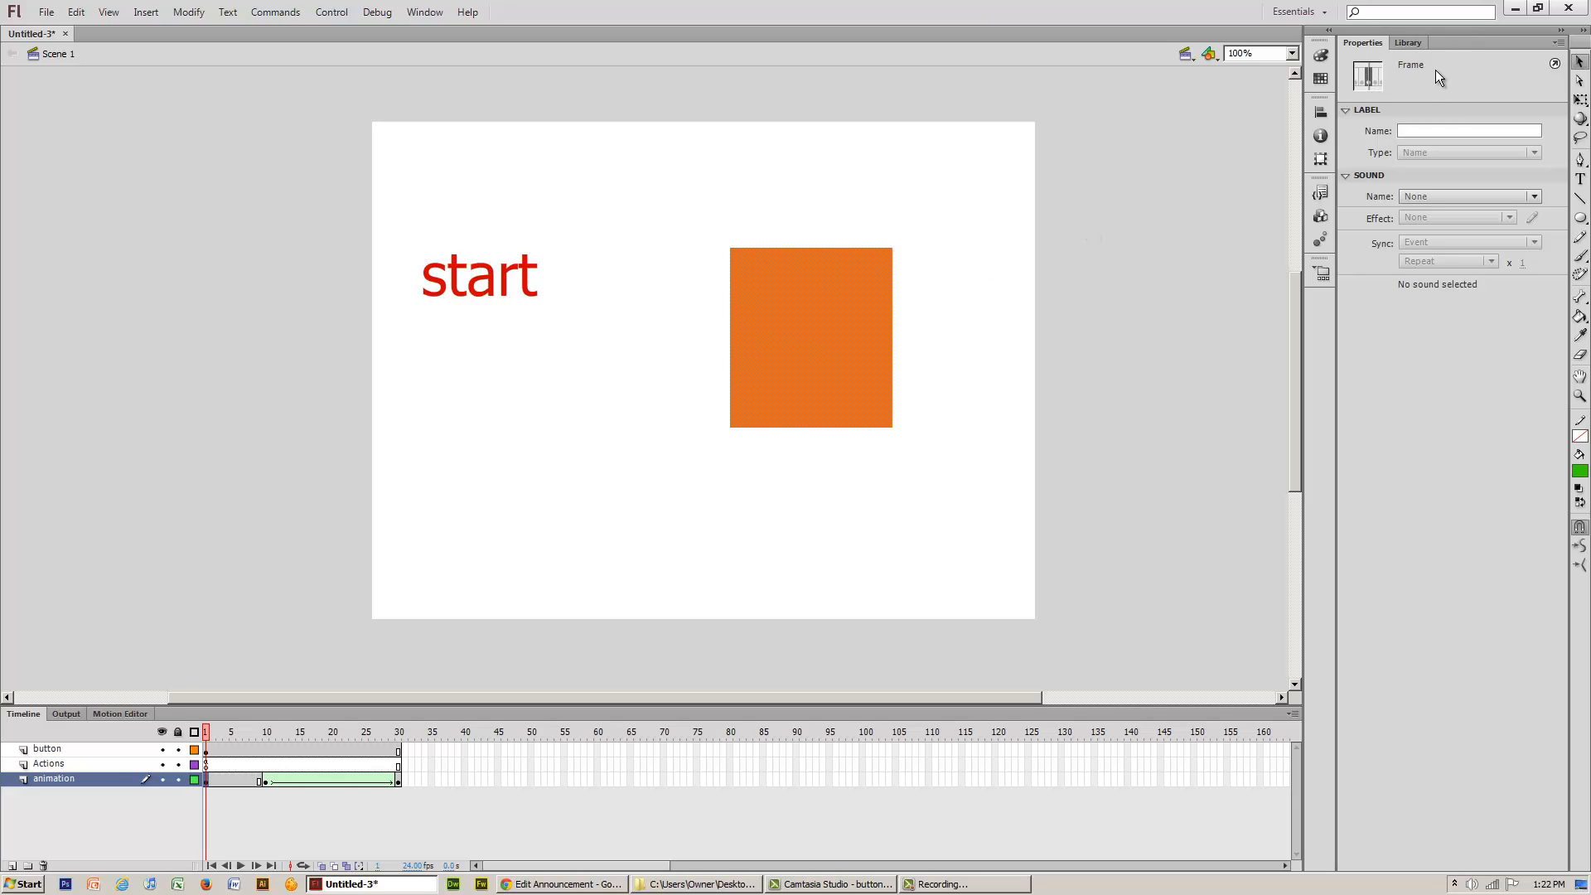
left_click(1323, 192)
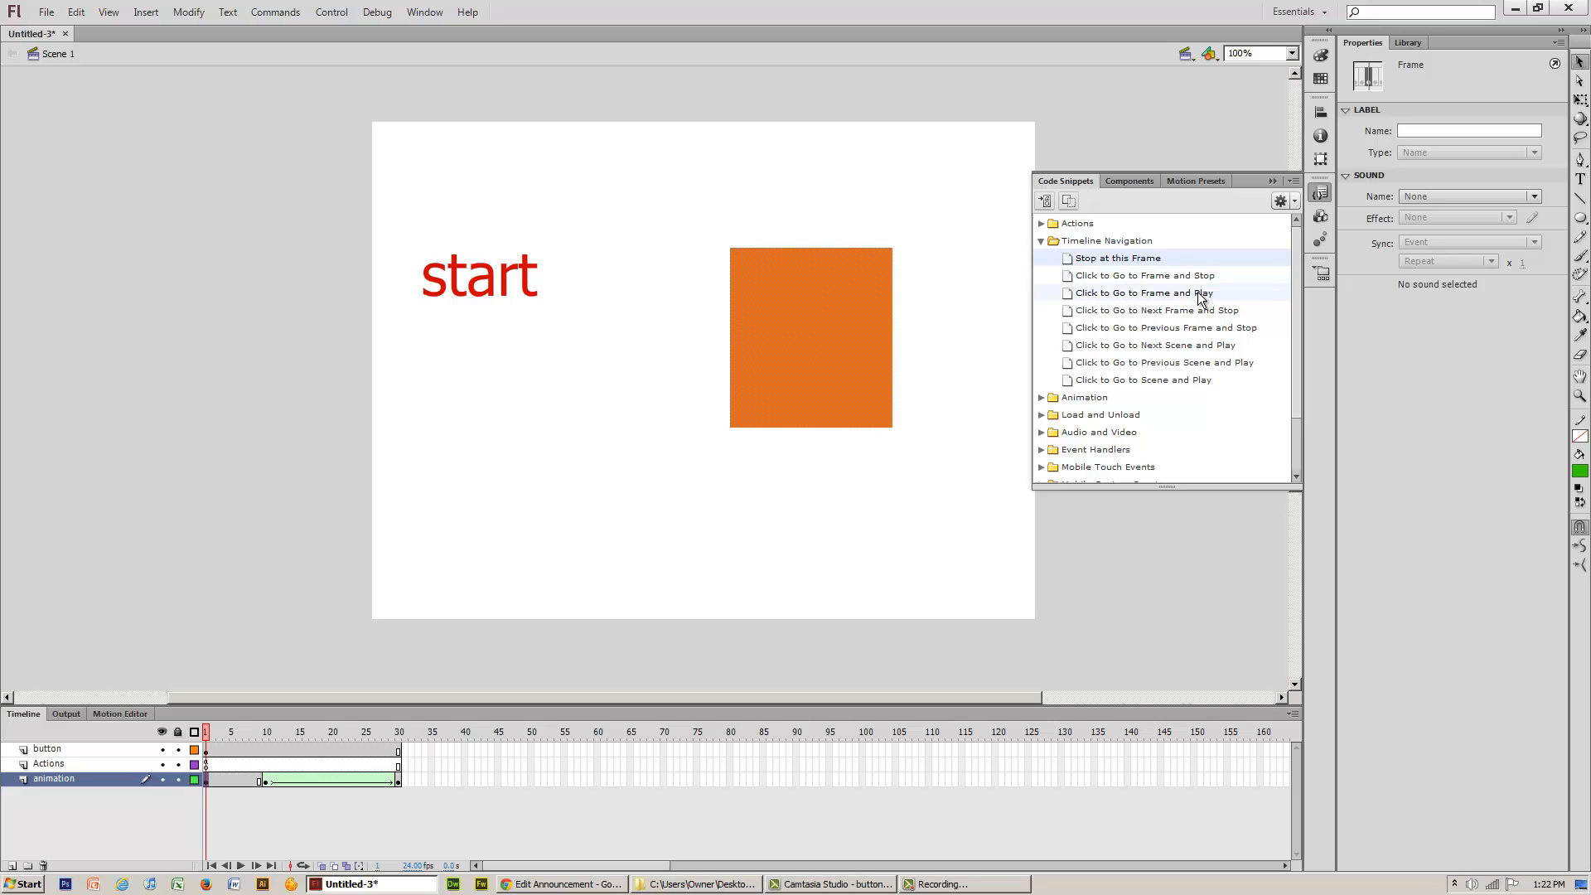
left_click(1098, 298)
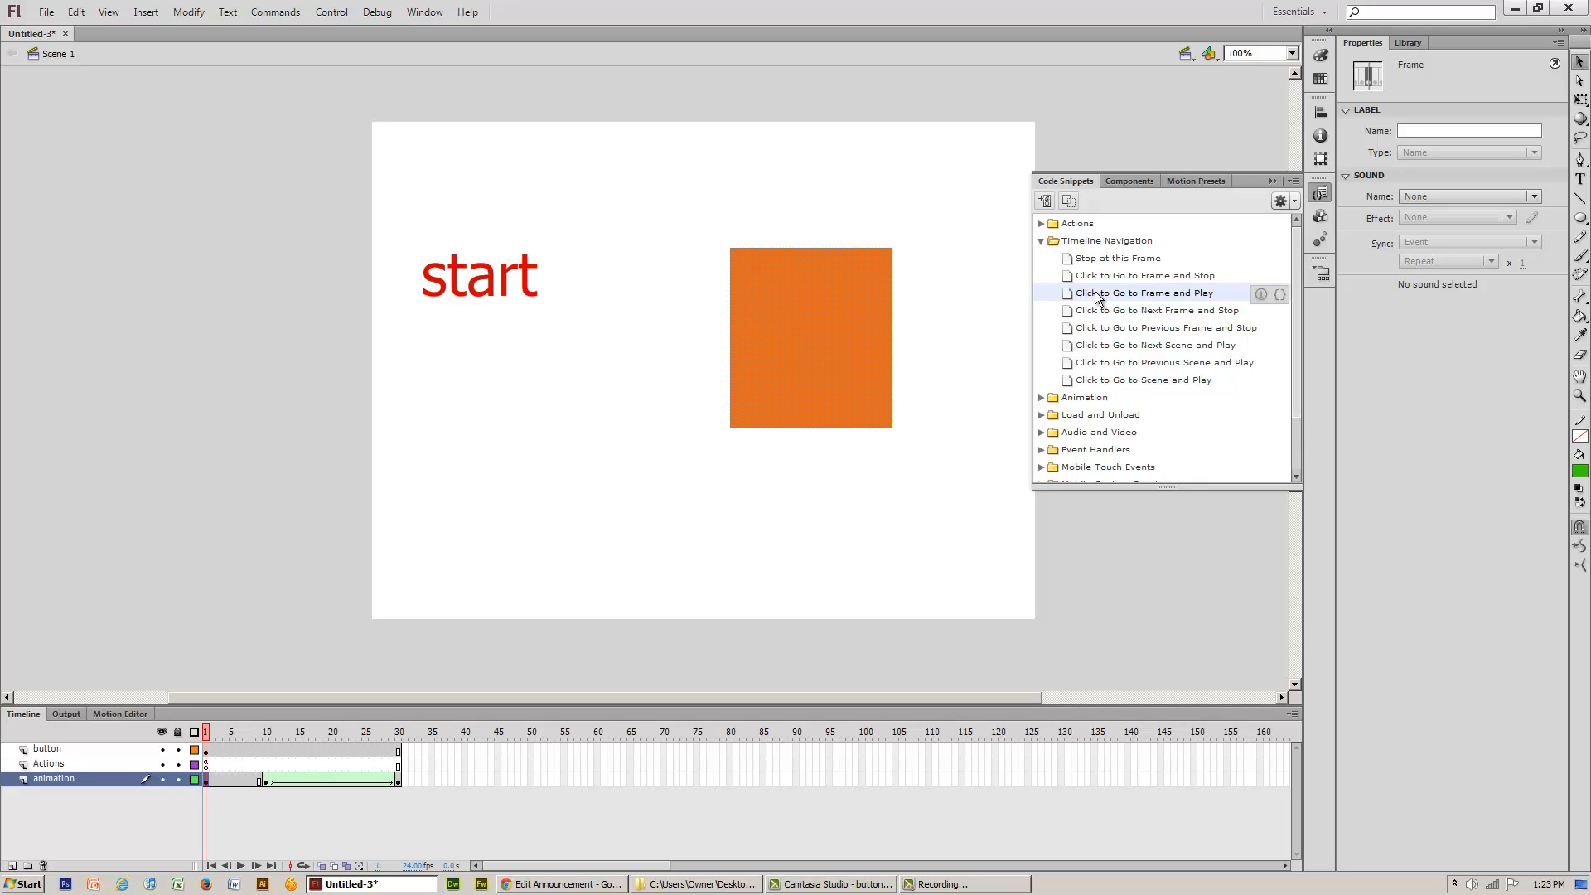
left_click(1280, 297)
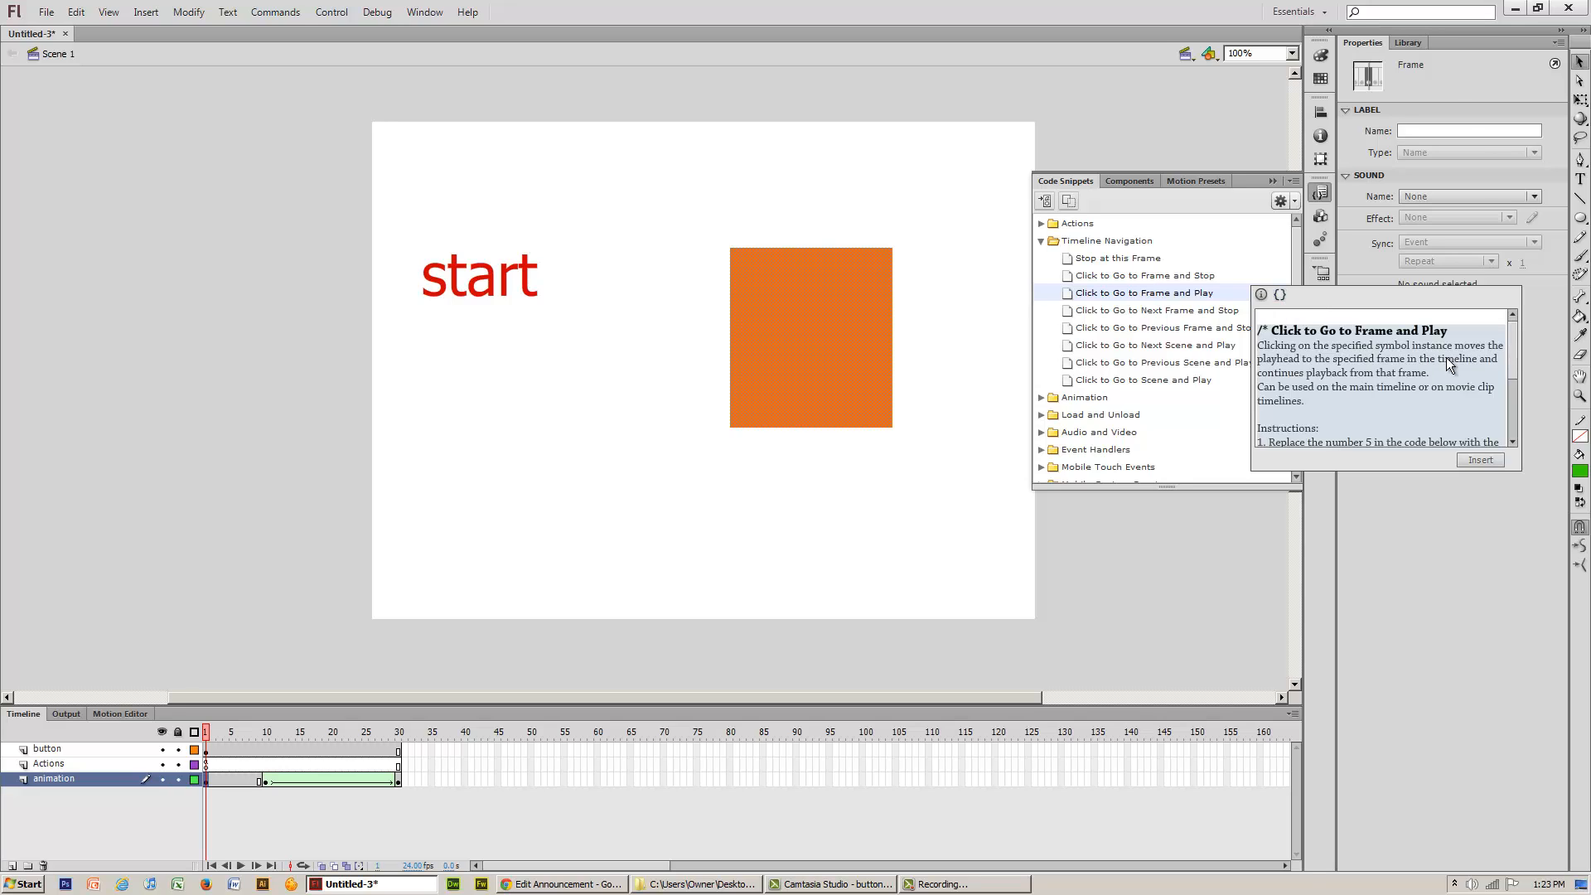
left_click_drag(1512, 336, 1513, 383)
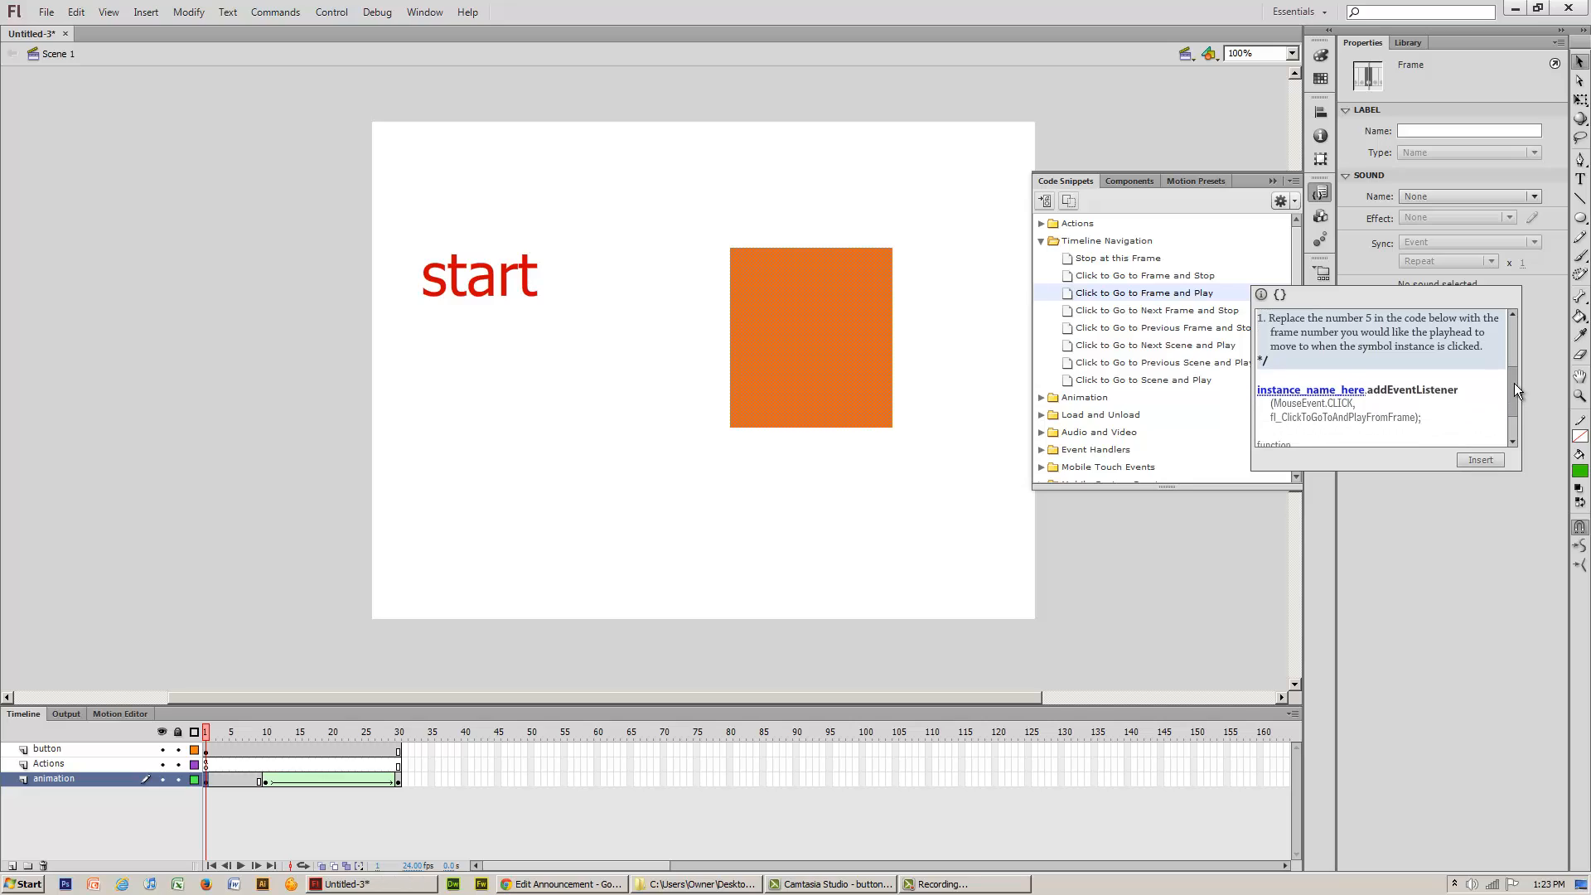
double_click(1355, 393)
type("sus")
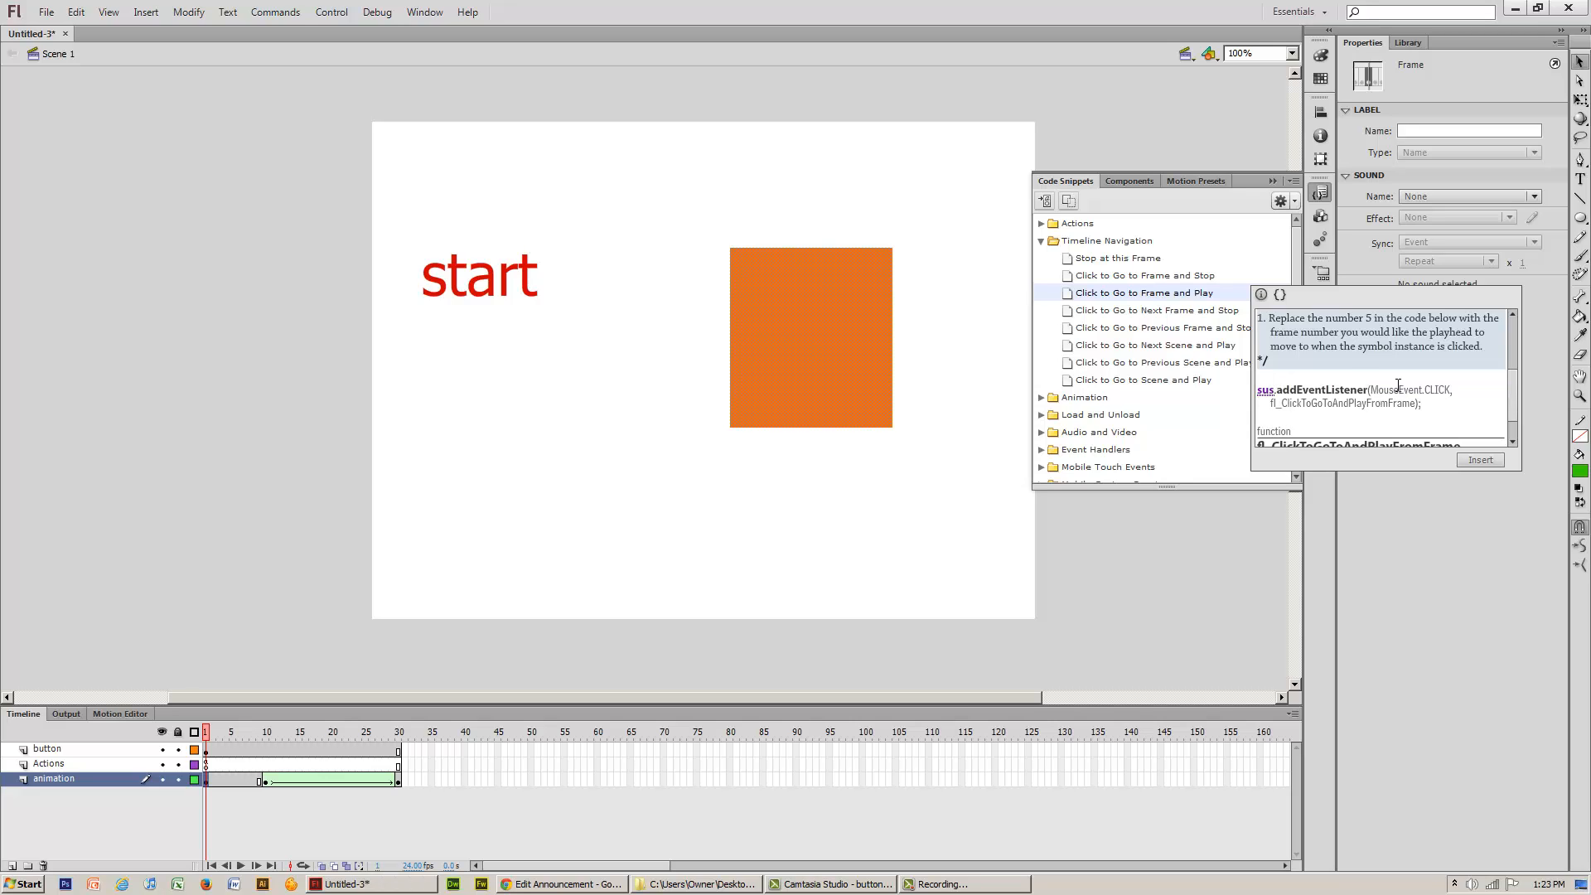
type("an")
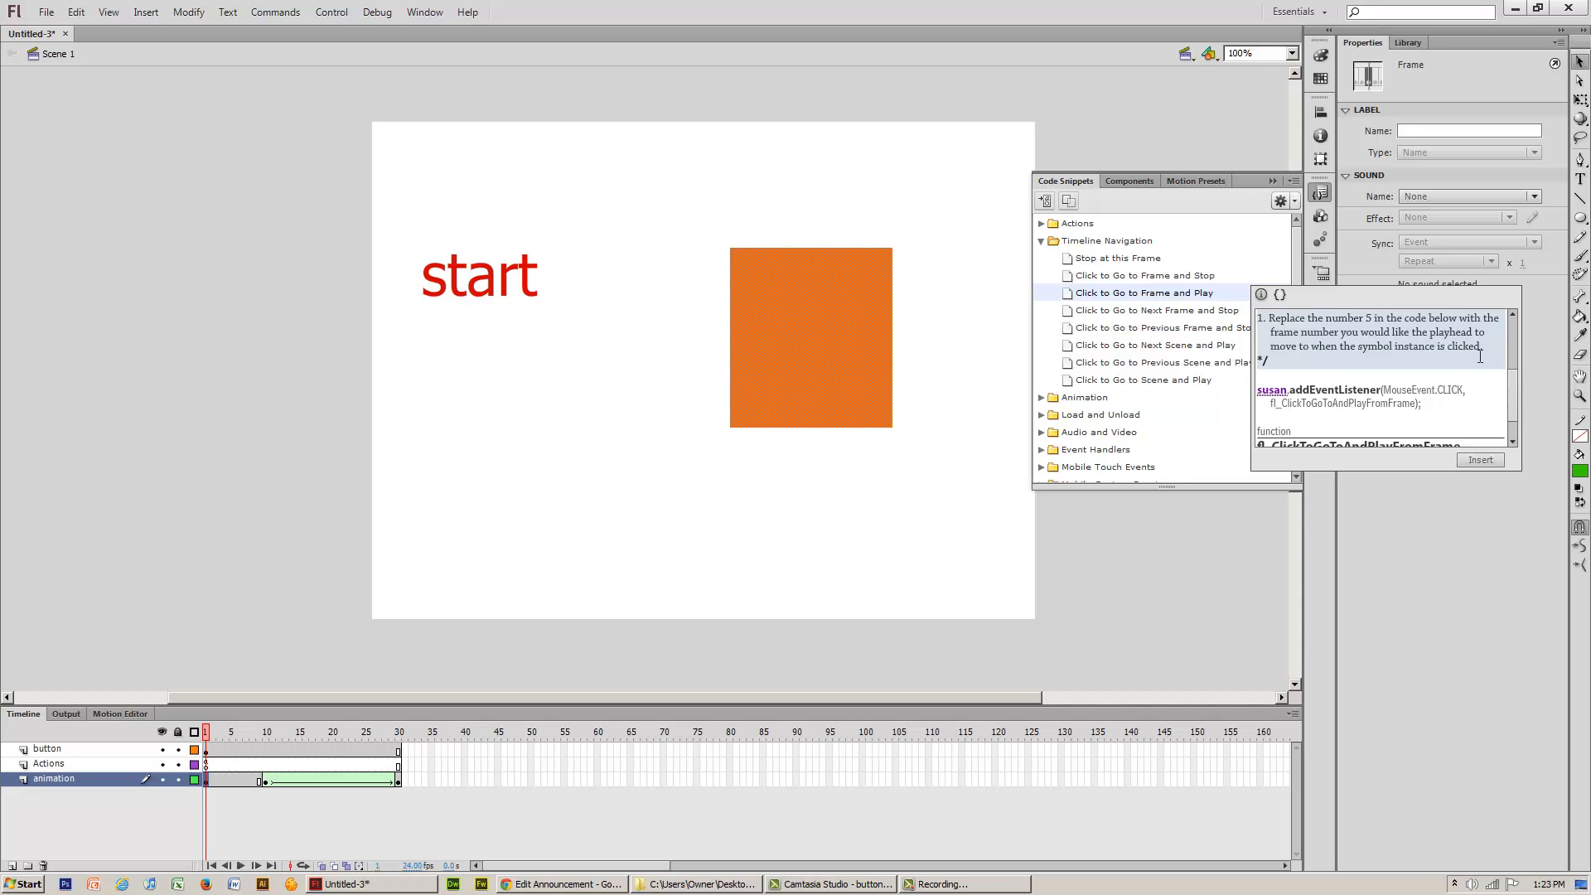
- Set the snippet's gotoAndPlay frame number to 10, insert the code, and put the snippets list away
left_click_drag(1514, 383, 1508, 402)
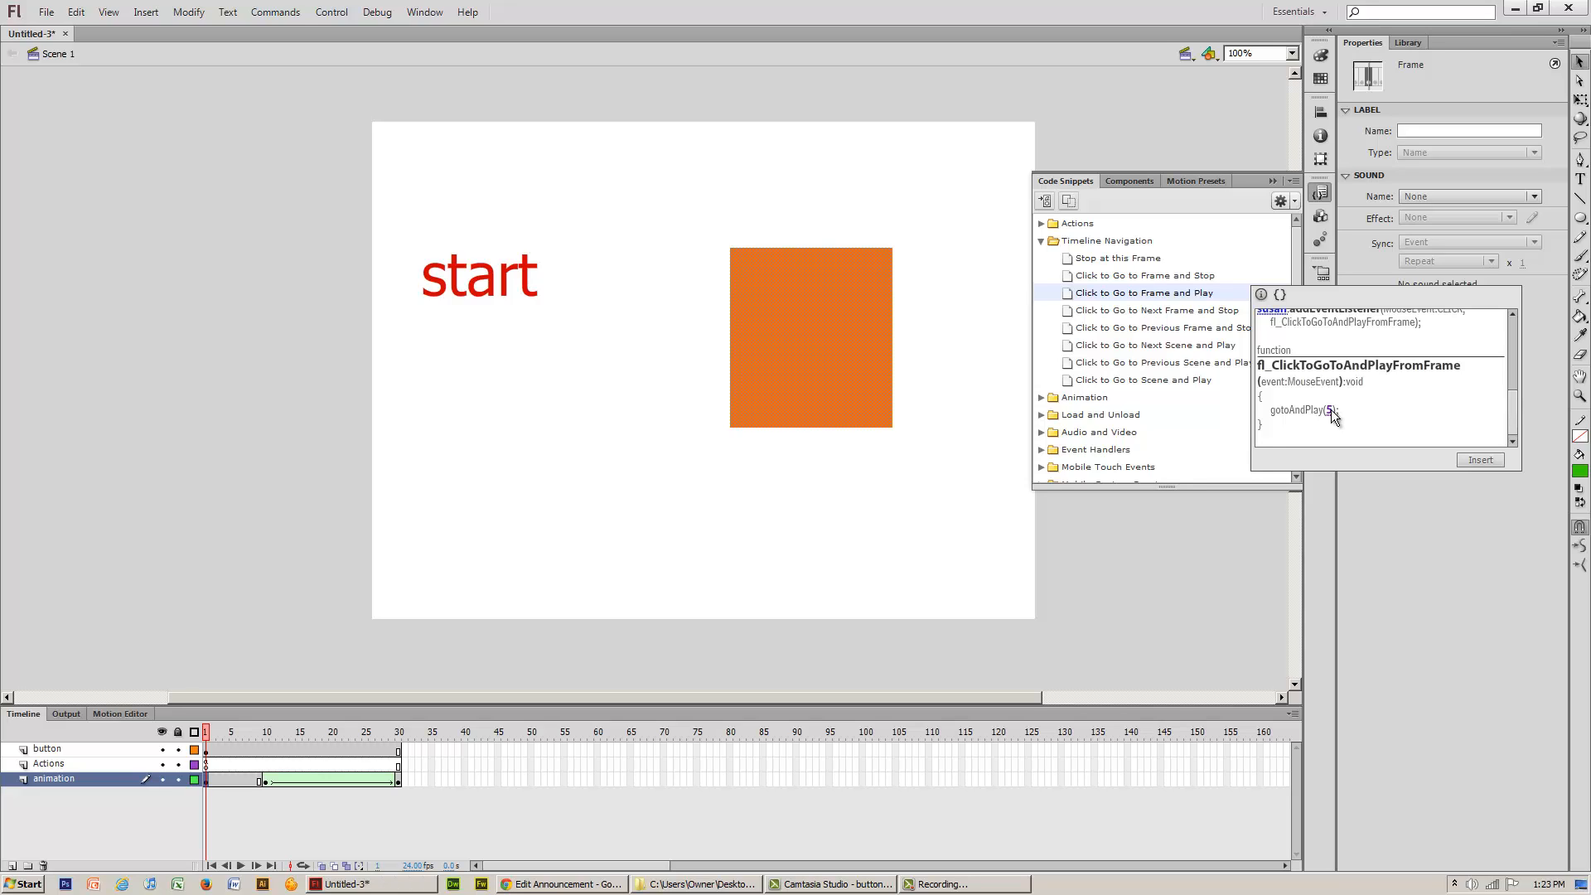
left_click(1329, 410)
type("10")
left_click(1480, 460)
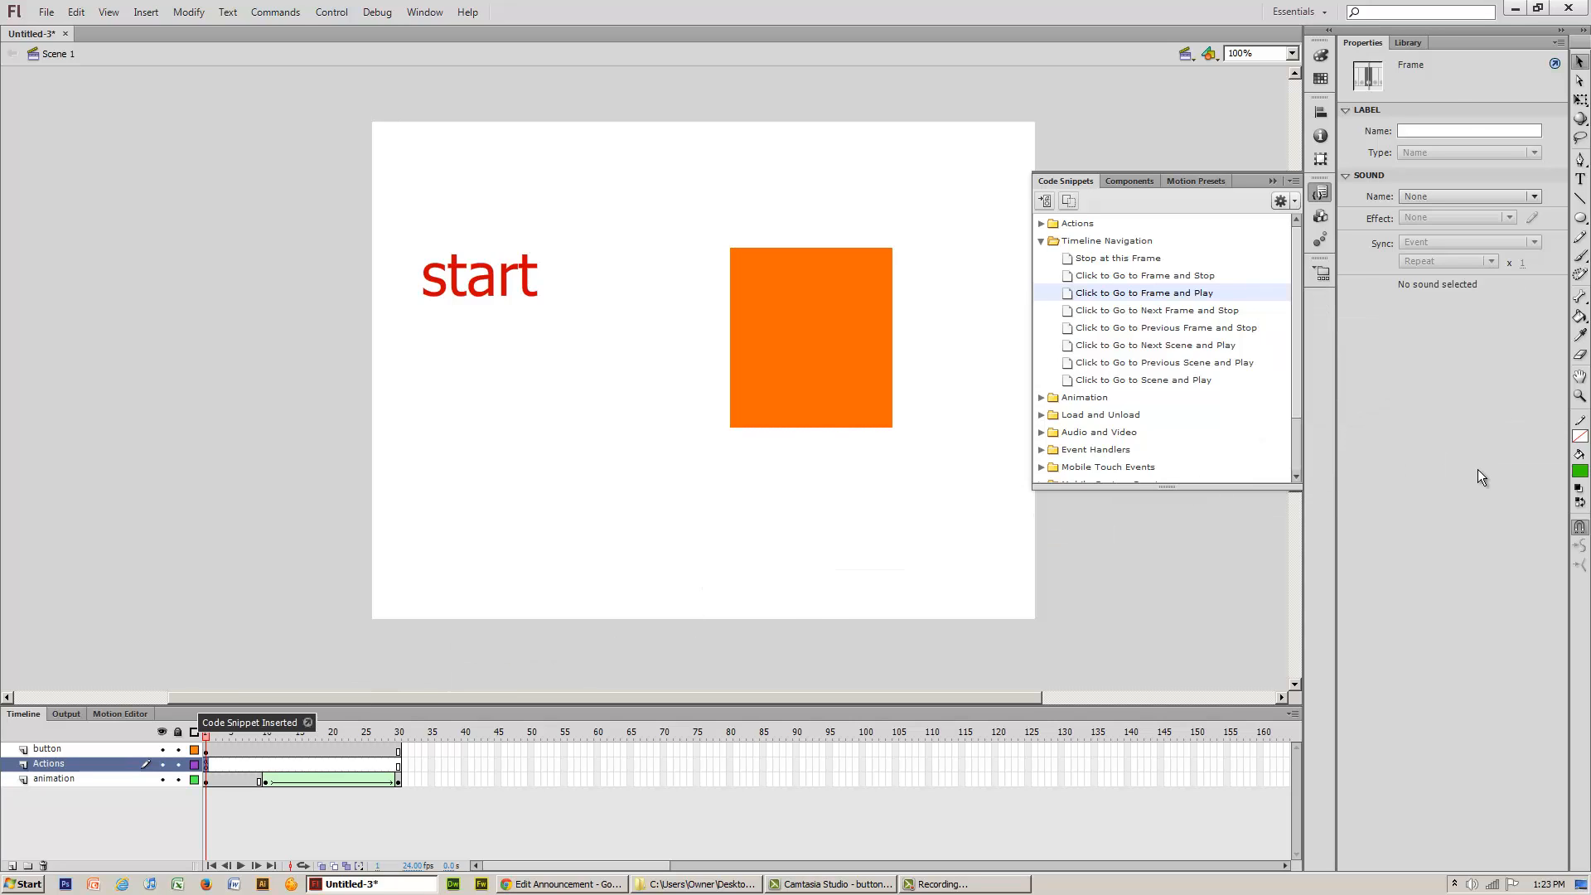
left_click(1272, 182)
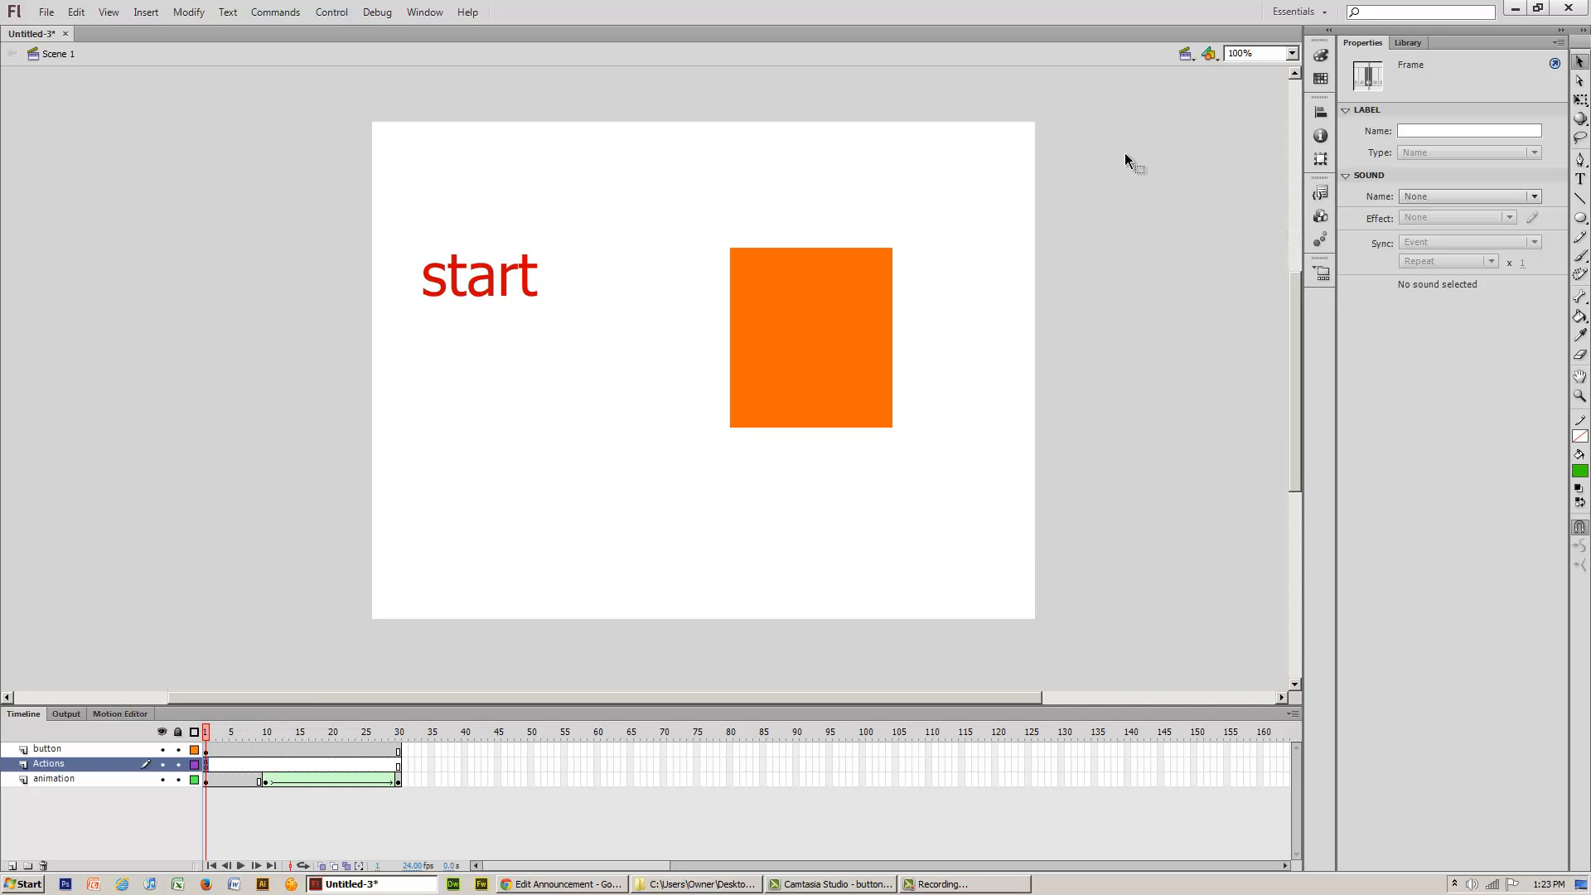
- Test the movie, trigger the start button to check the animation, and close the preview window
key("ctrl+Return")
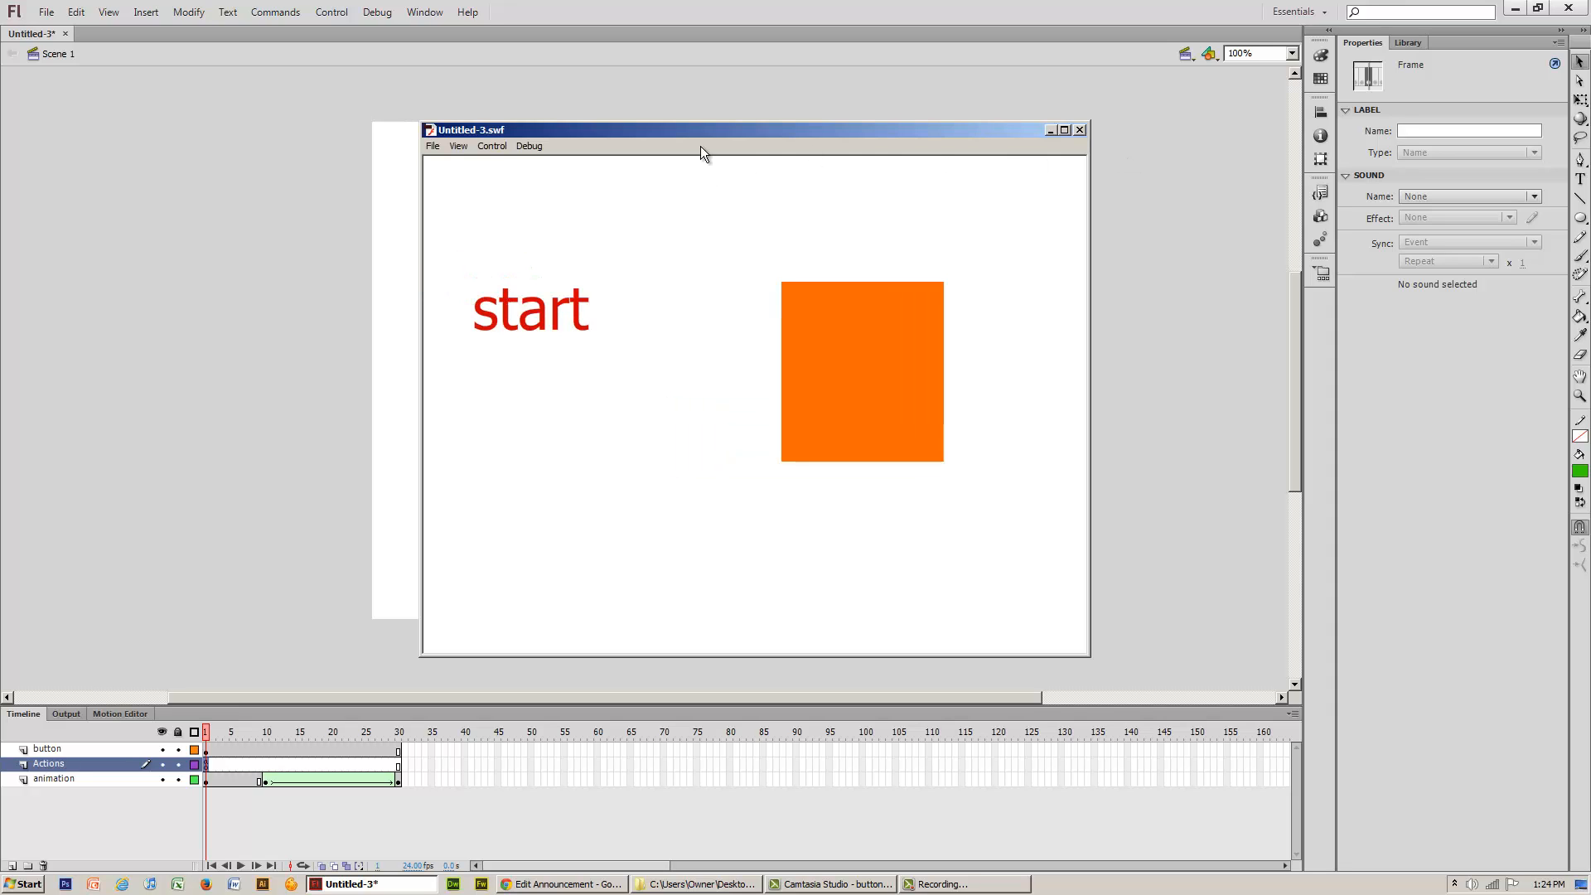
left_click(543, 322)
left_click(1079, 130)
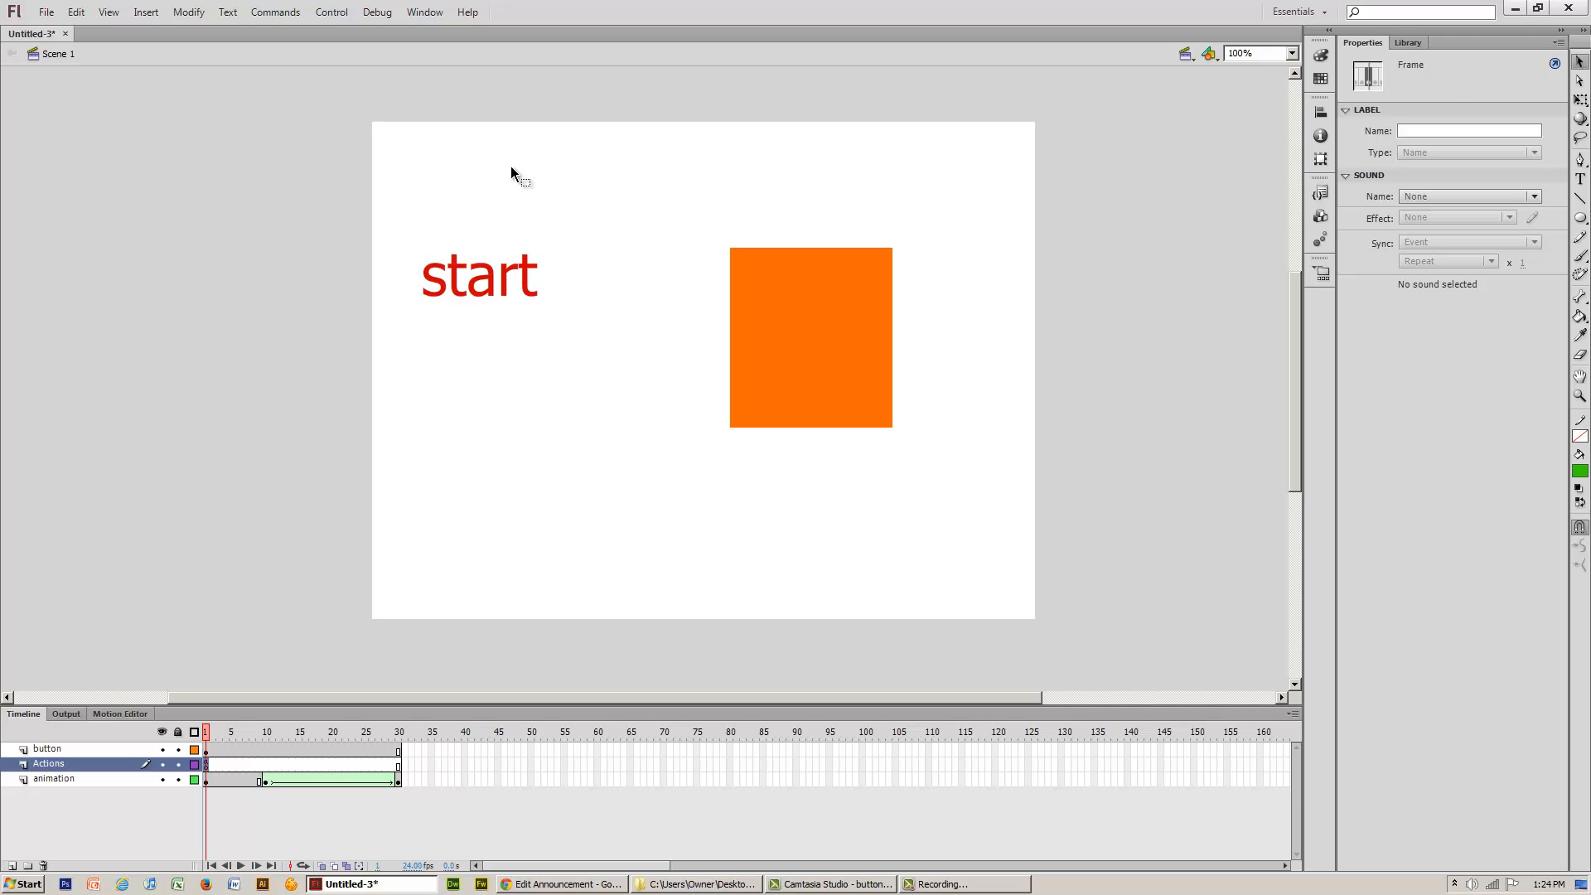
mouse_move(548, 887)
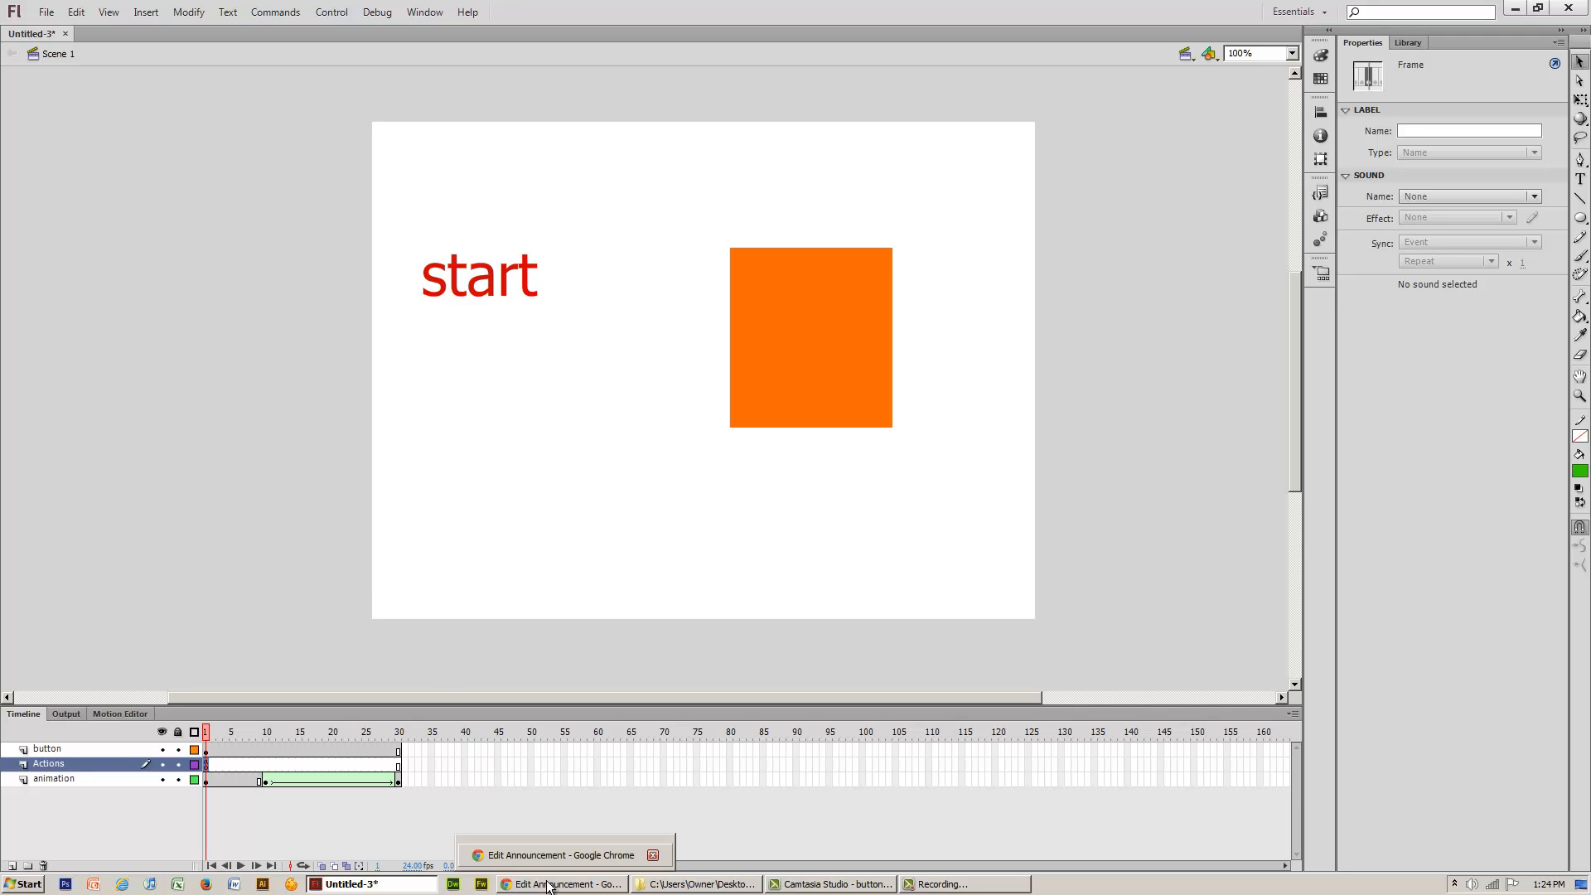